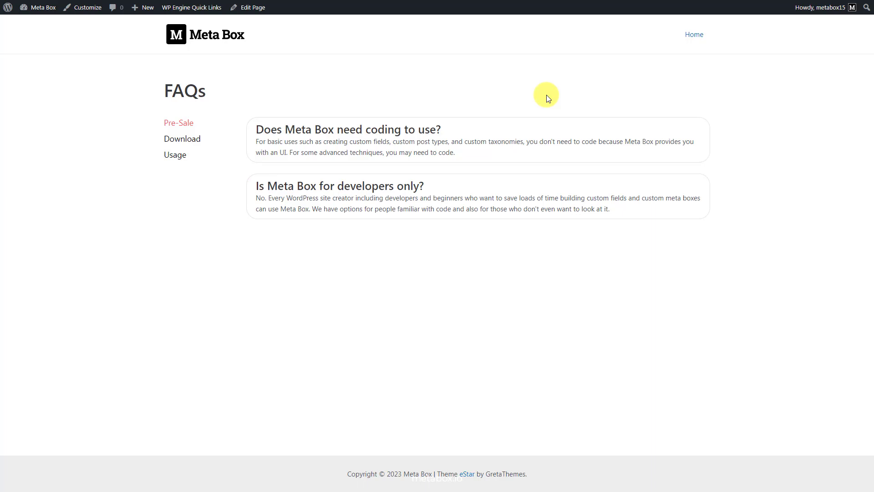
Browse the Download, Usage and Pre-Sale tabs of the finished FAQs page
left_click(183, 139)
left_click(176, 155)
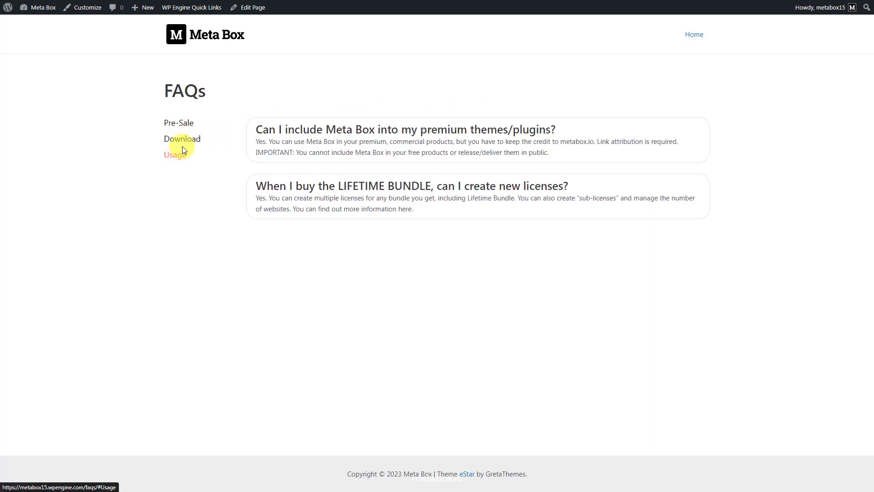
left_click(183, 139)
left_click(185, 125)
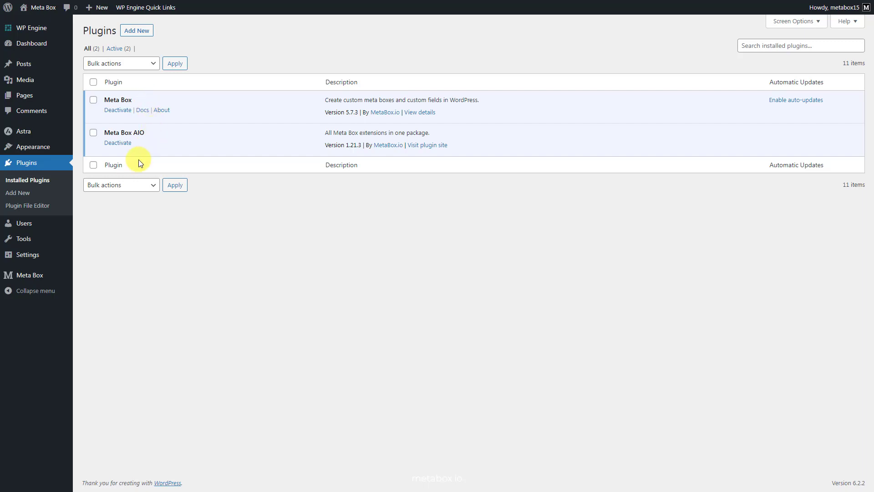
Review the Meta Box extensions list to check which extensions are enabled
mouse_move(41, 273)
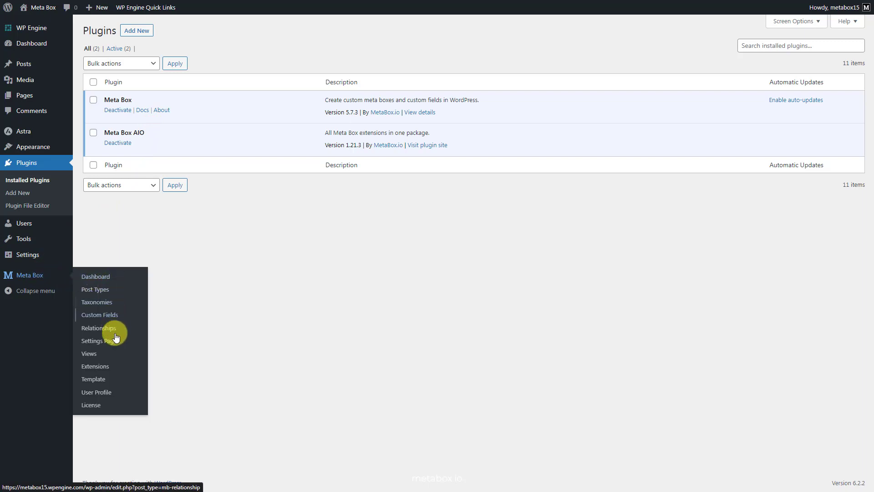
left_click(95, 366)
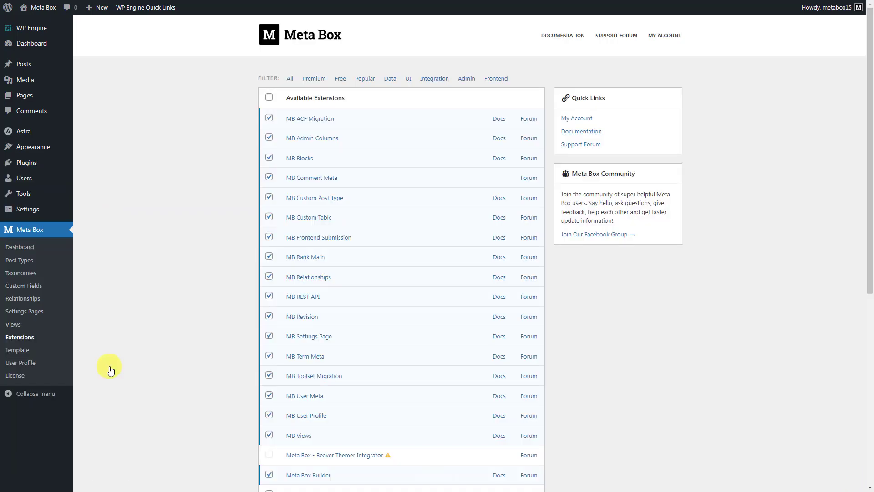
scroll(110, 370, "down", 5)
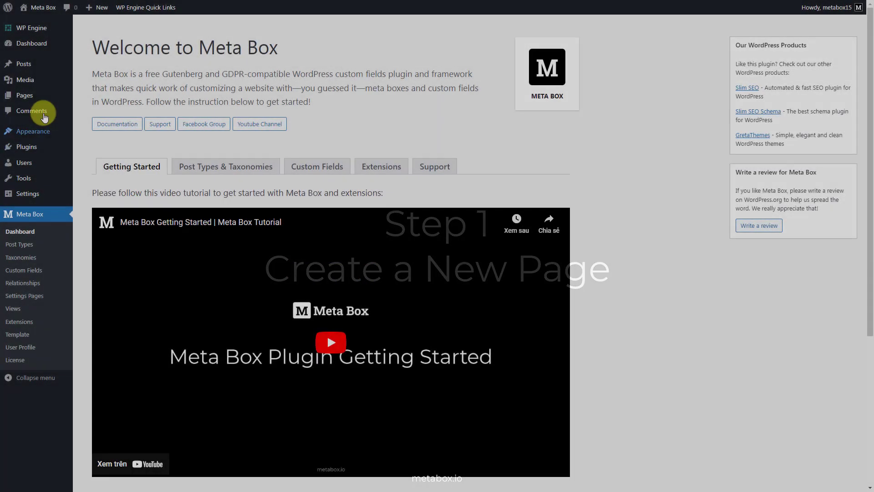
Create a new page titled "FAQs" and publish it
mouse_move(37, 94)
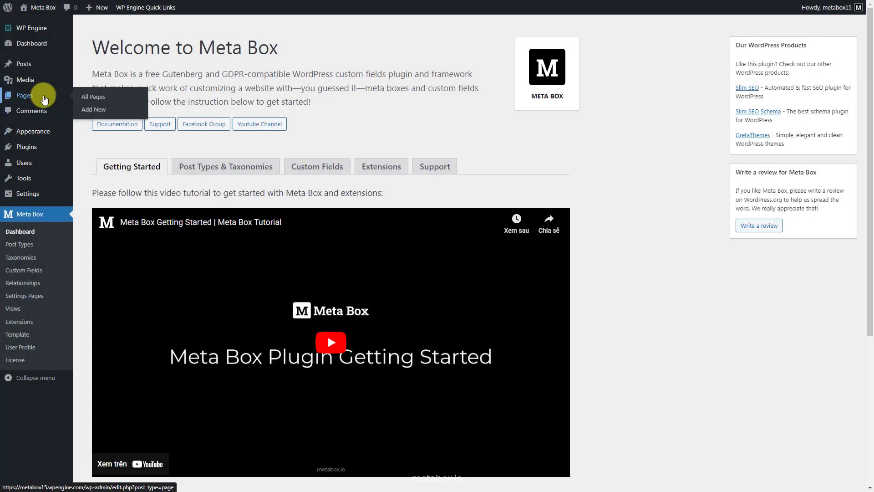
left_click(108, 110)
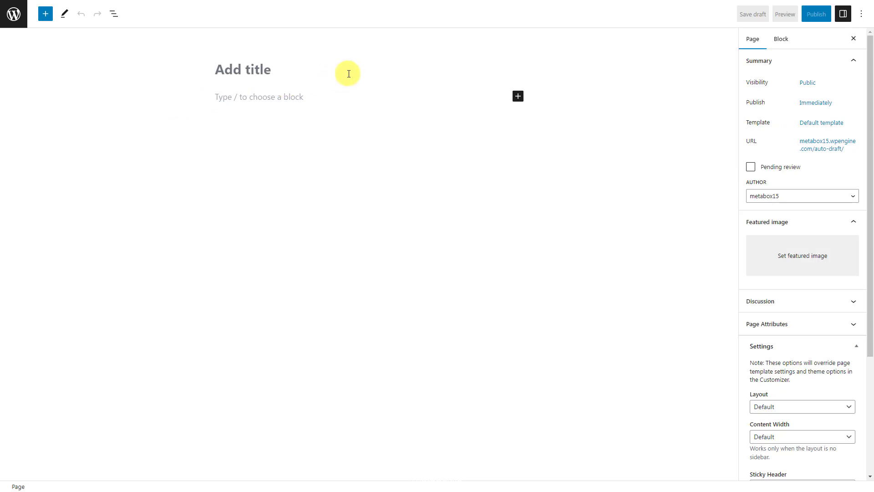
type("FAQs")
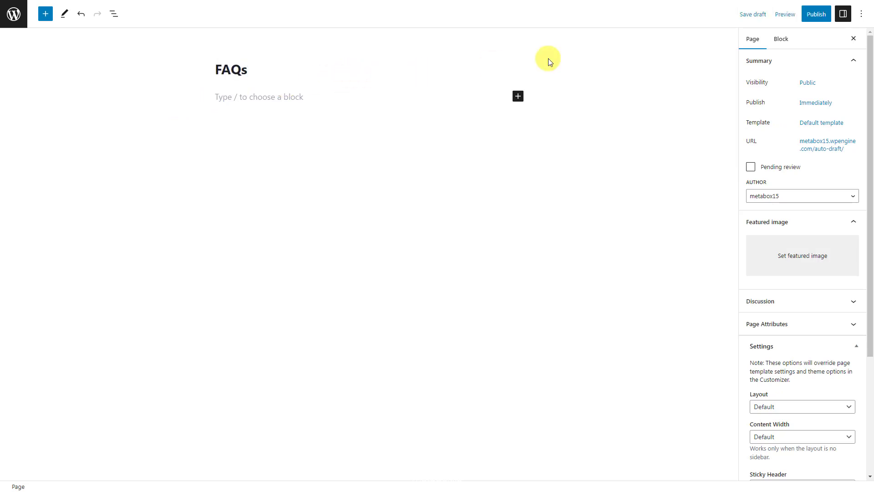
left_click(815, 14)
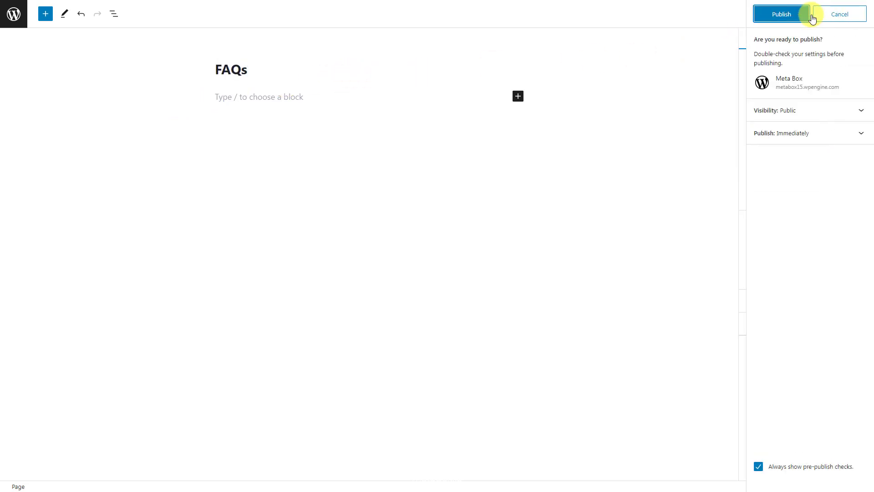
left_click(779, 14)
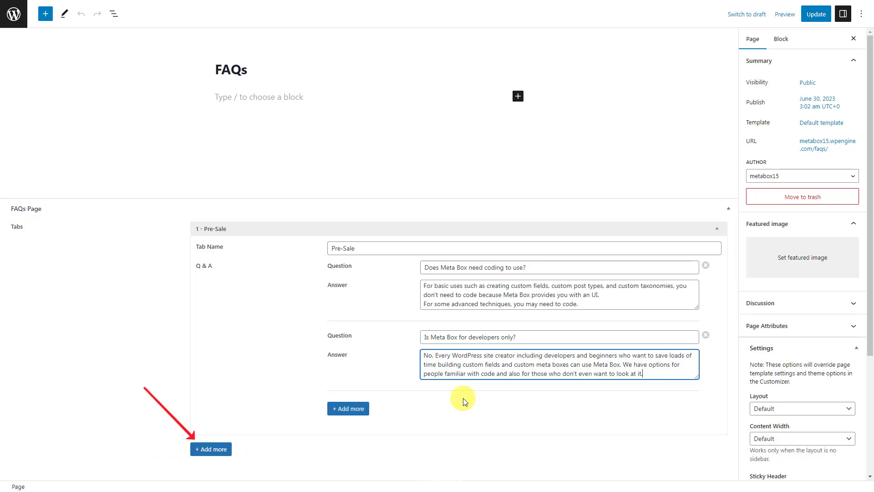
Add a second tab entry to the FAQs page after Pre-Sale and name it "Download"
left_click(214, 447)
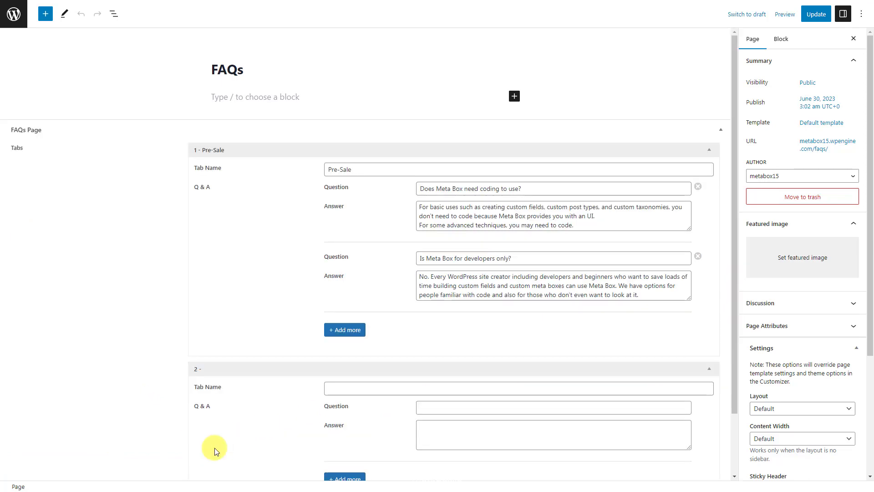
scroll(544, 380, "down", 2)
left_click(598, 321)
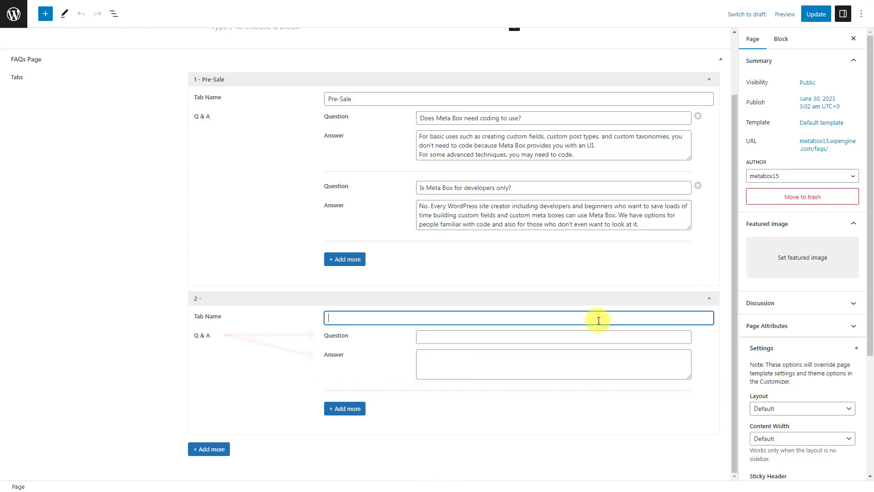
type("Download")
Fill the Download tab's Q & A with "What are typical uses of Meta Box?" and an answer about features for building various kinds of websites
left_click(595, 337)
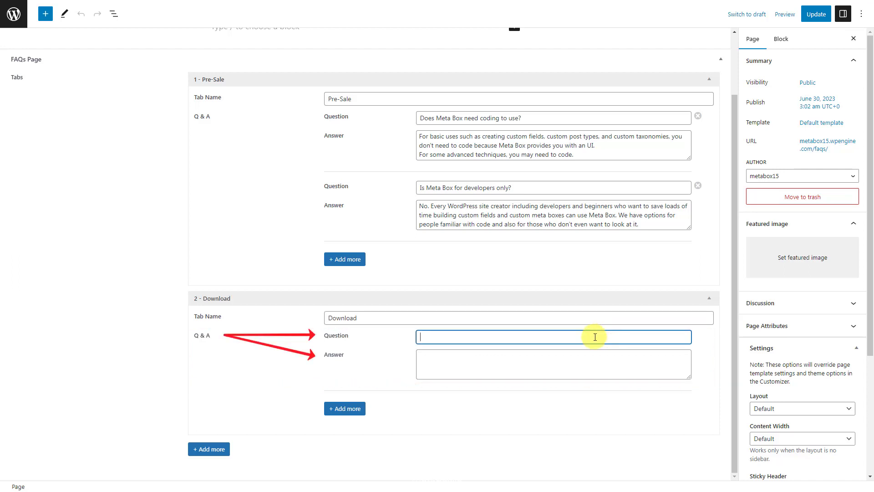
type("What are typical uses of Meta Box?")
left_click(589, 368)
type("Meta Box provides a lot of features that help you build various kinds of websites. You can learn more about the case studies for Meta Box here, and see the real applications of Meta Box from our users here.")
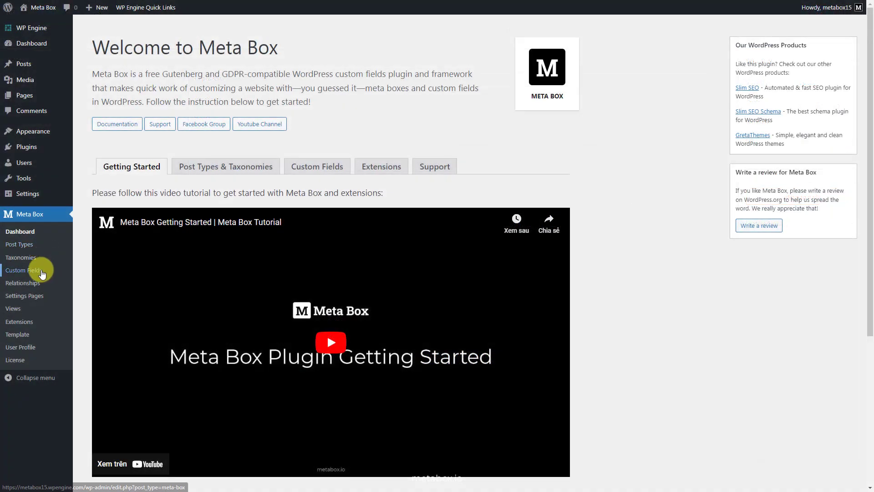
Create a new Meta Box custom field group titled "FAQs Page"
left_click(42, 272)
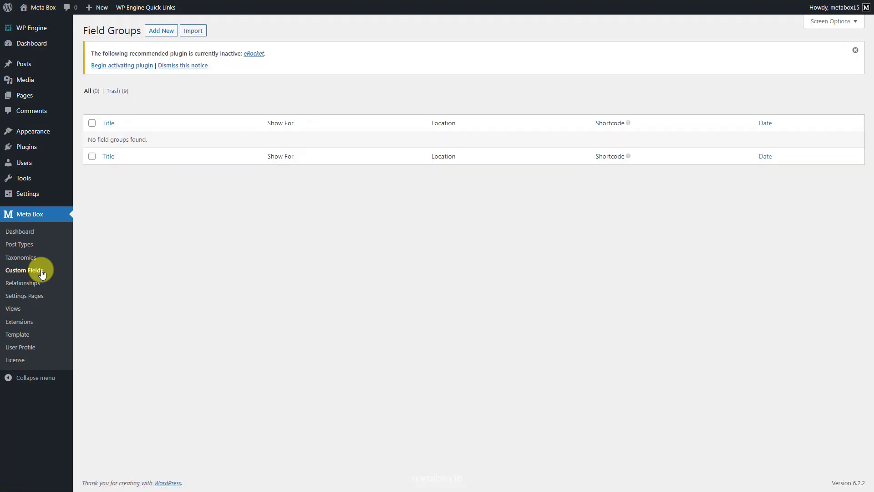
left_click(159, 35)
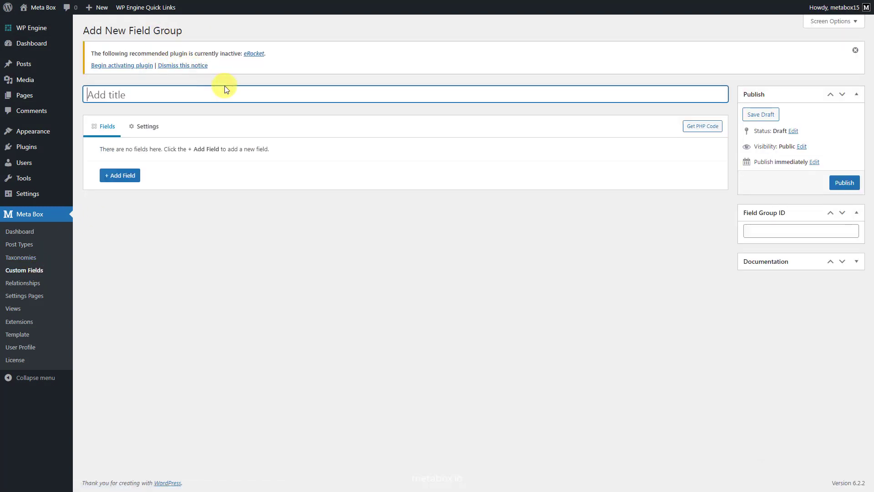
type("FAQs Page")
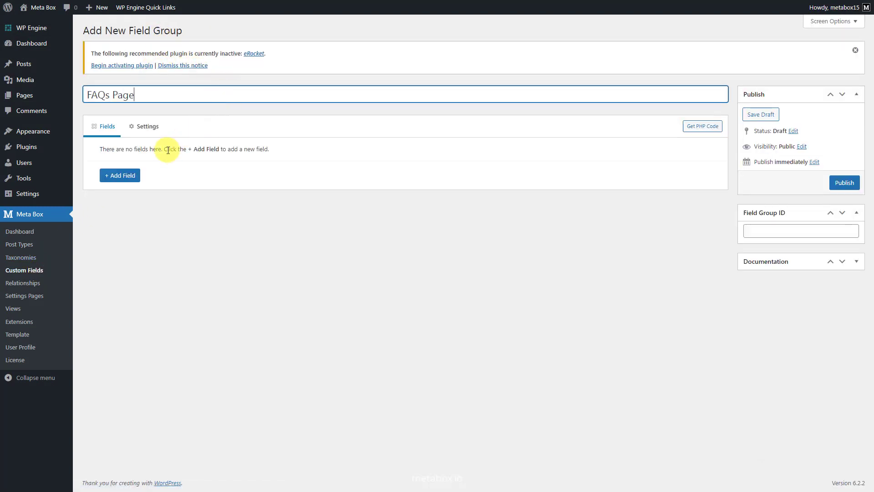
Add a Group field to the FAQs Page field group and label it "Tabs"
left_click(131, 175)
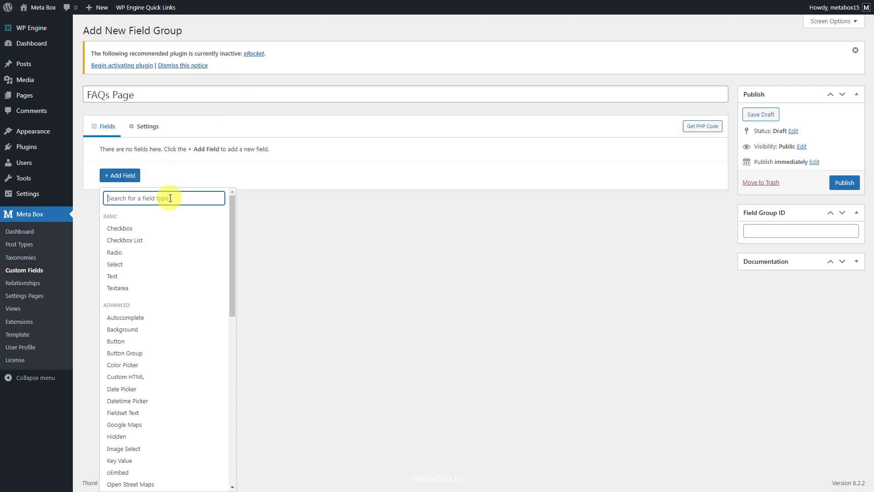
type("gro")
left_click(156, 267)
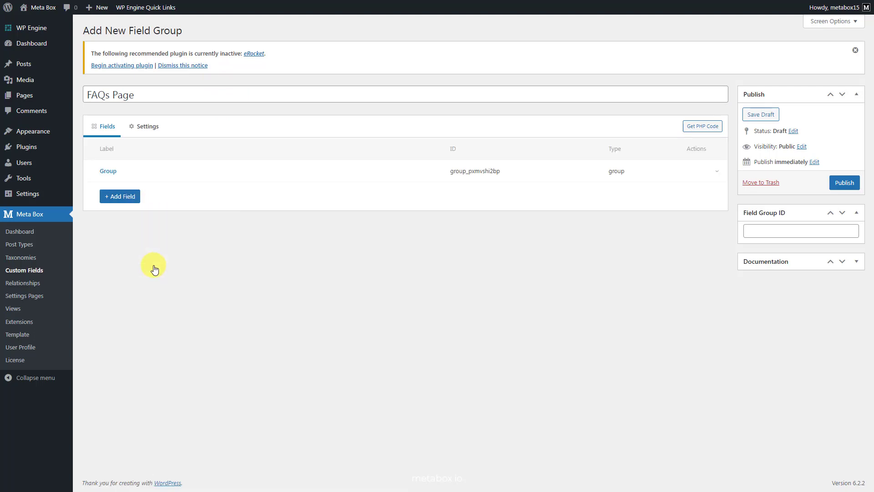
left_click(332, 174)
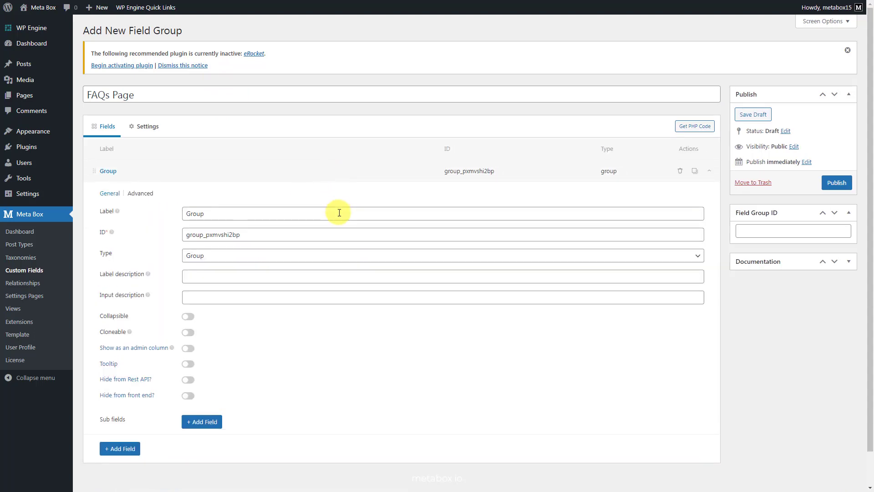
double_click(339, 212)
type("Tabs")
Add a Text sub field inside the Tabs group, label it "Tab Name" and collapse its settings
scroll(339, 212, "down", 1)
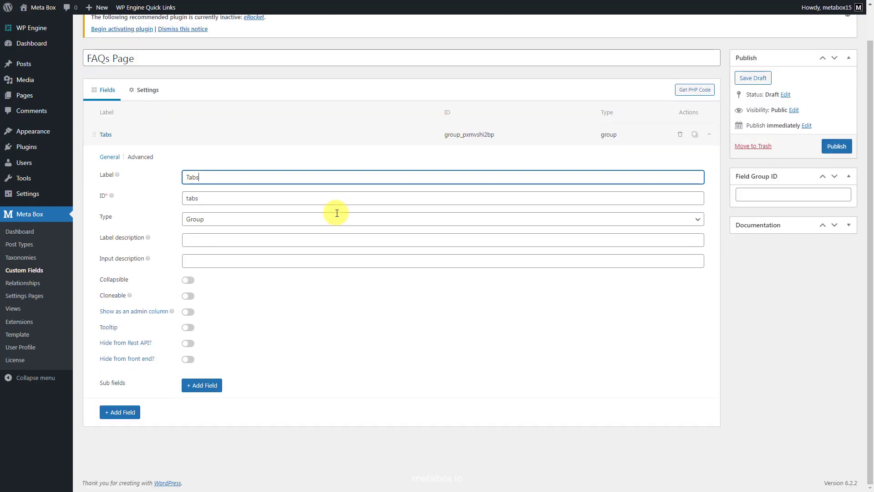
left_click(203, 385)
type("te")
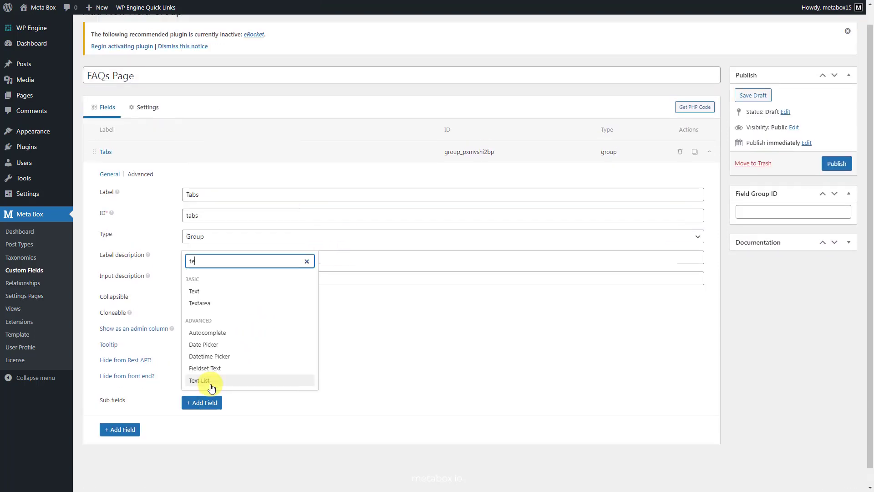
left_click(239, 296)
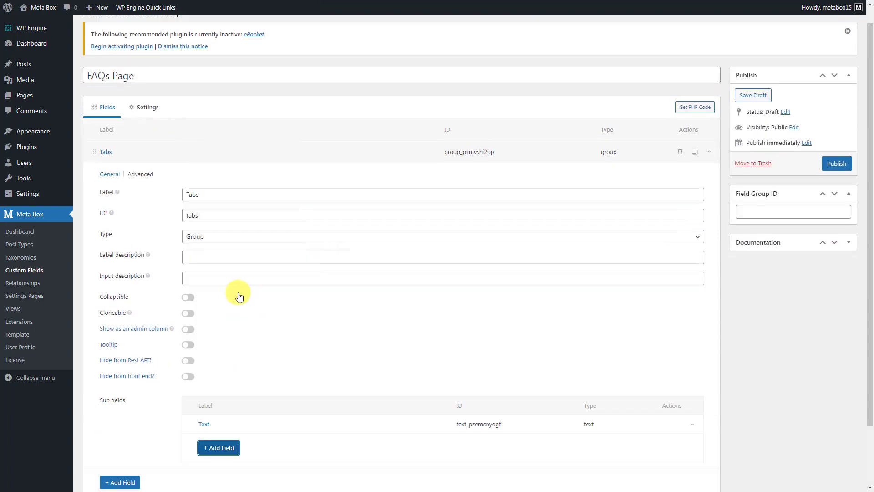
left_click(316, 428)
scroll(316, 428, "down", 2)
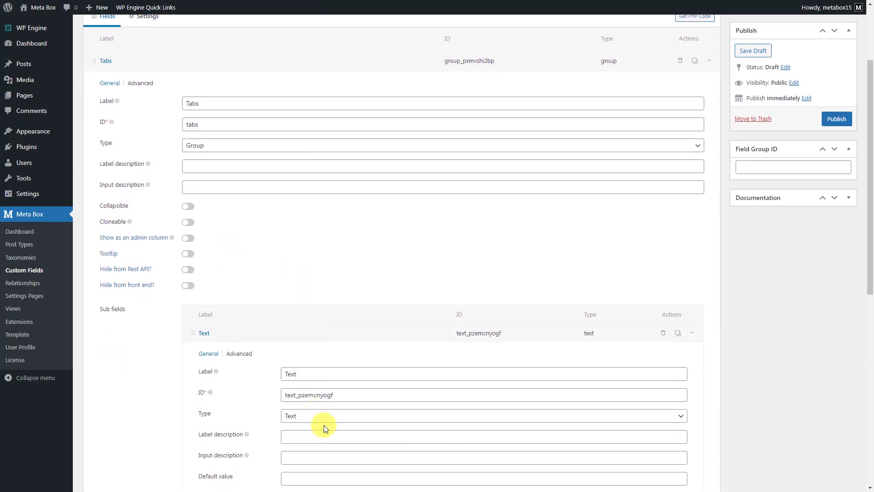
left_click(439, 371)
key("ctrl+a")
key("BackSpace")
type("Tab Name")
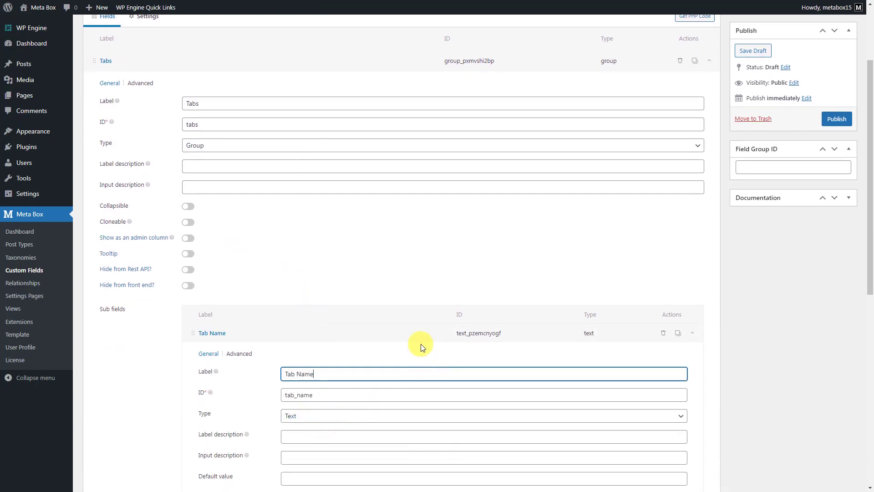
left_click(418, 335)
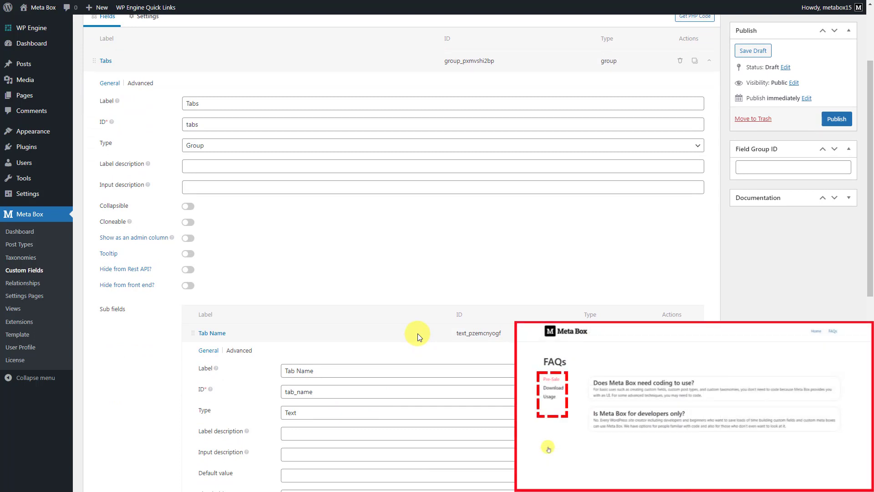
left_click(417, 334)
Add a Group sub field inside the Tabs group and label it "Q & A"
left_click(229, 380)
type("g")
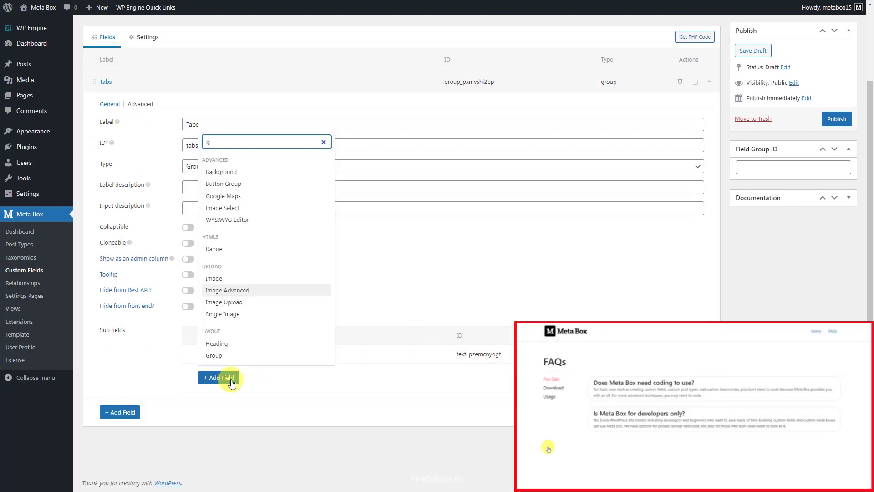
type("r")
left_click(239, 470)
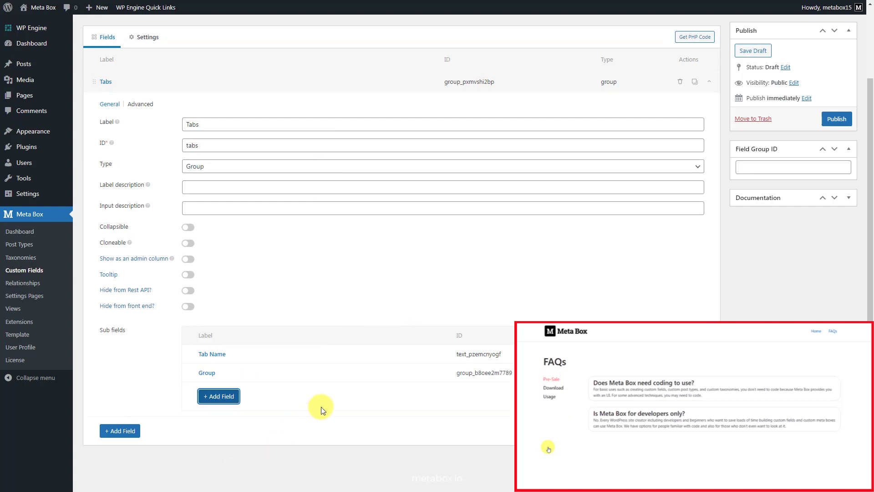
left_click(374, 372)
triple_click(408, 414)
type("Q & A")
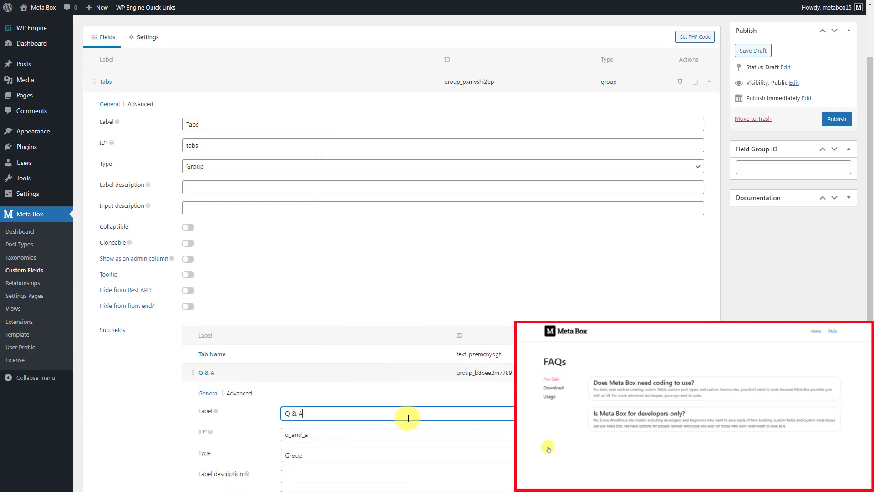
Change the ID of the Q & A group to "qanda" by removing the underscores
left_click(292, 434)
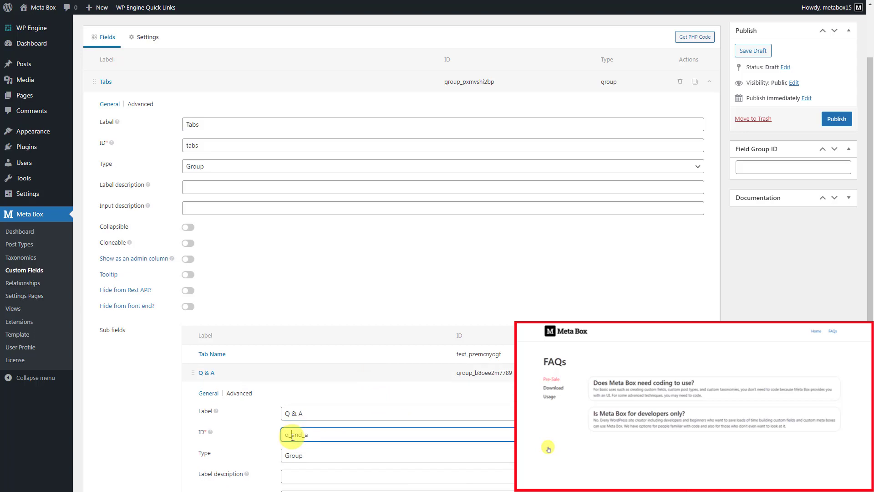
key("BackSpace")
left_click(302, 434)
key("BackSpace")
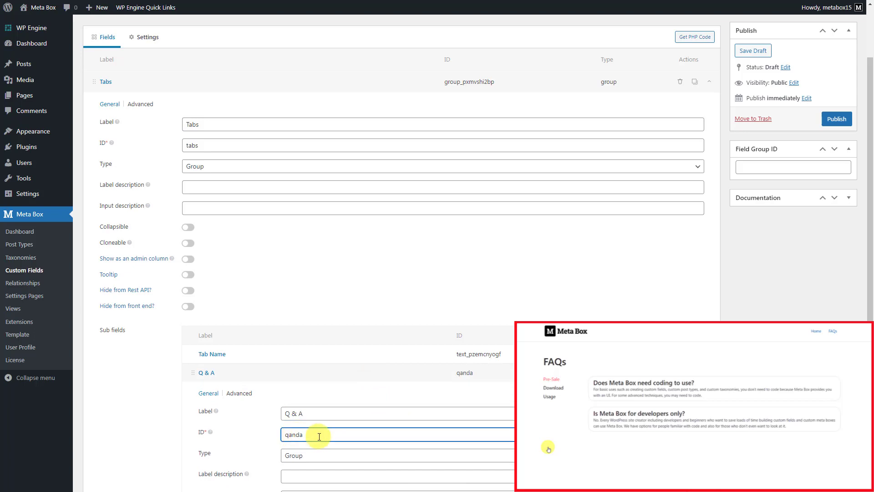
Add a Text sub field inside the Q & A group and label it "Question"
scroll(305, 436, "down", 4)
left_click(318, 444)
type("te")
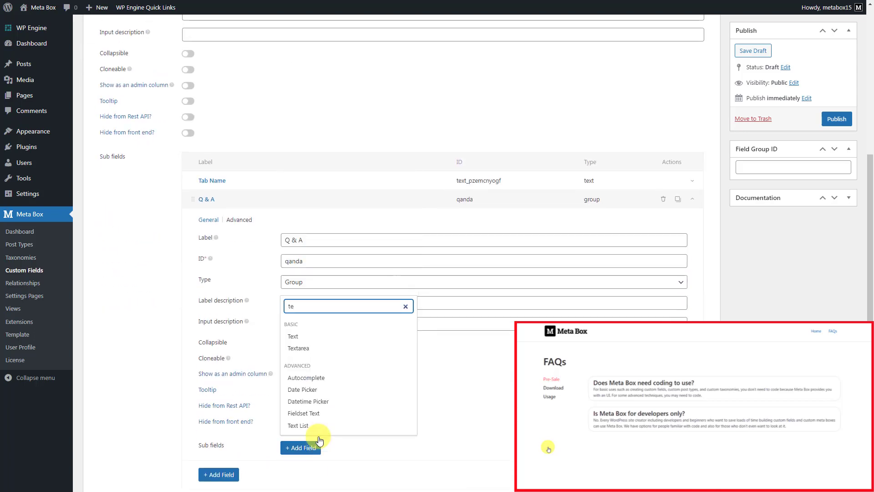
left_click(345, 340)
scroll(346, 339, "down", 3)
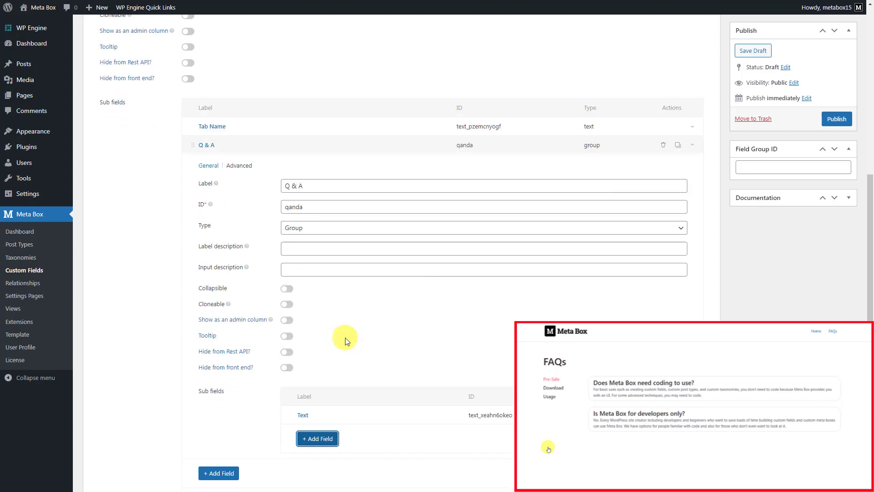
left_click(417, 321)
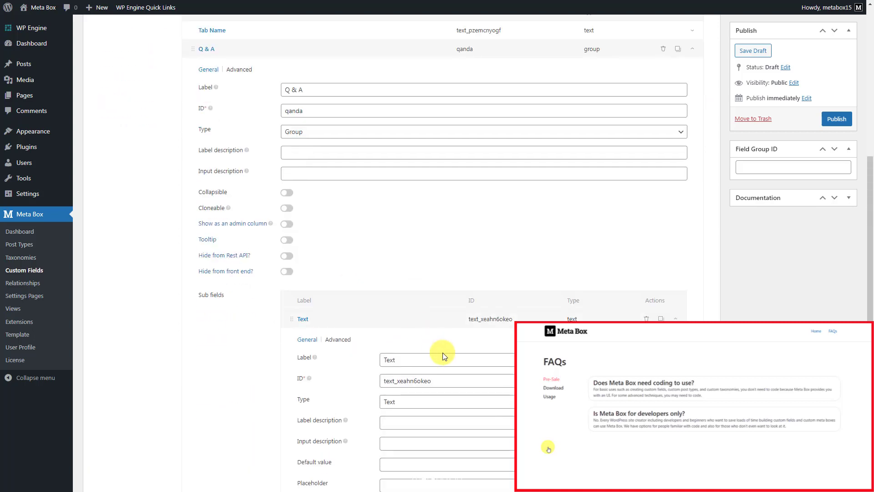
double_click(429, 354)
type("Question")
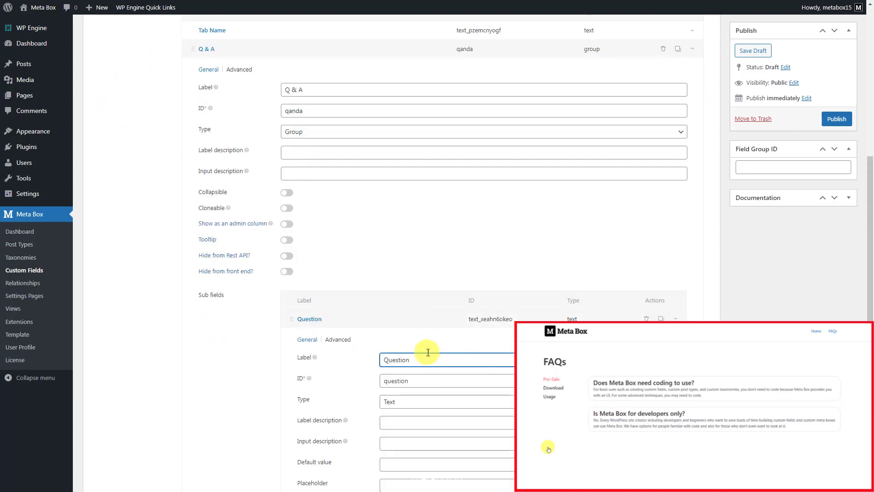
Add a Textarea sub field labelled "Answer" inside the Q & A group, collapse its settings, and make the Q & A group cloneable
left_click(428, 320)
left_click(317, 345)
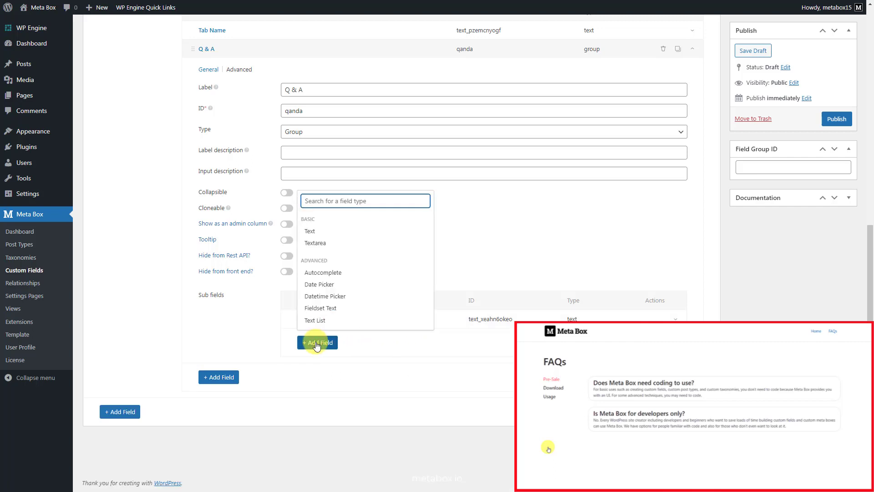
type("te")
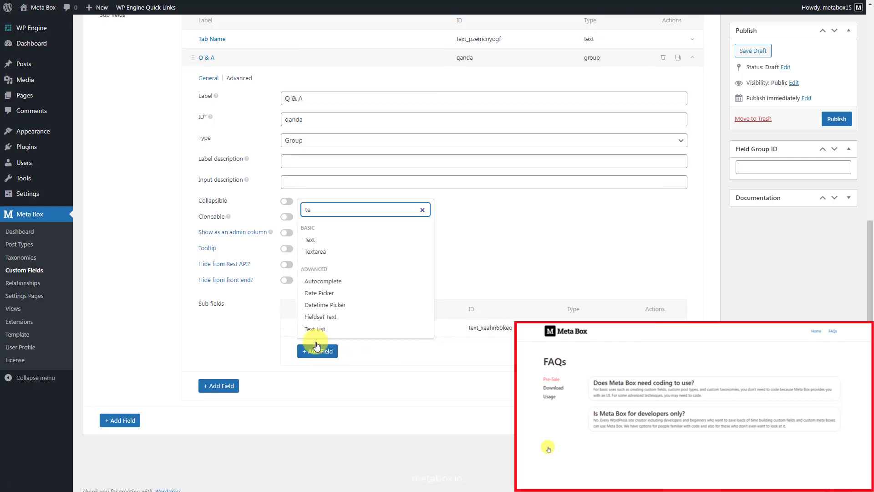
left_click(364, 252)
left_click(406, 345)
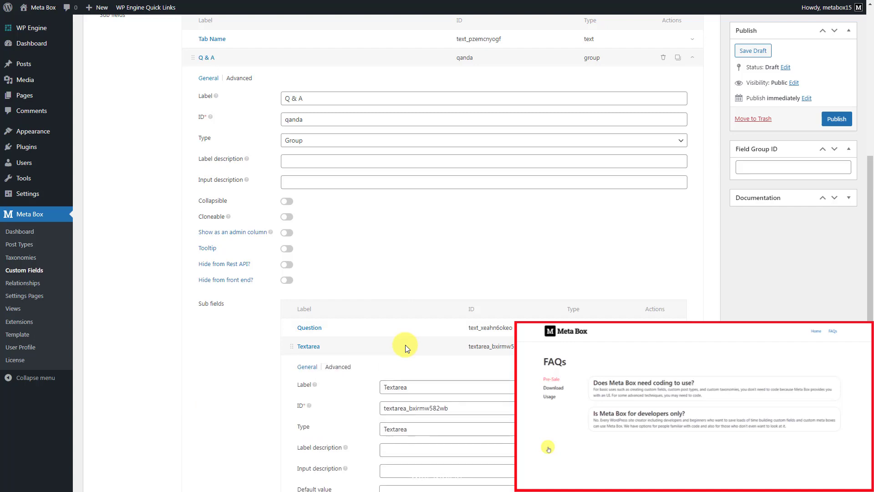
double_click(436, 385)
type("Answer")
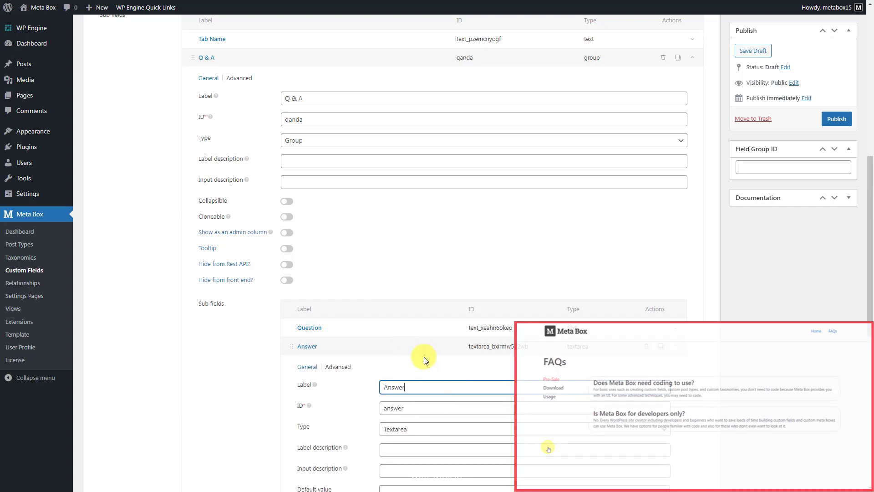
left_click(424, 348)
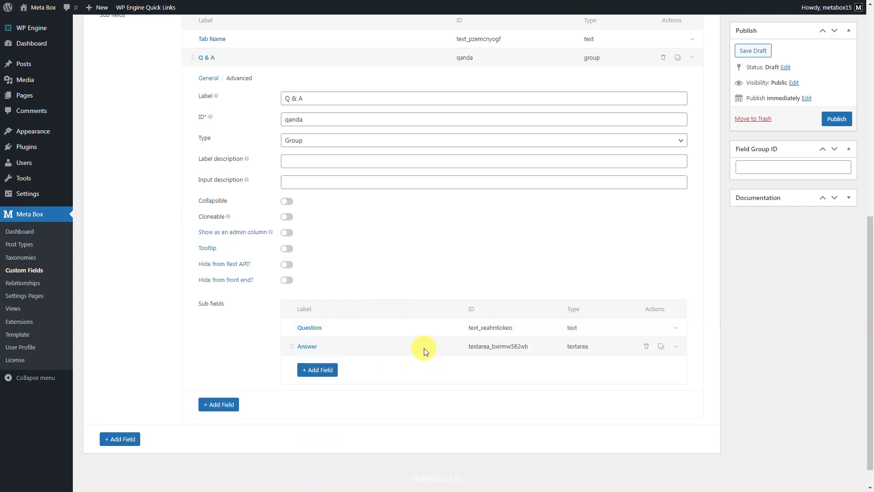
left_click(291, 221)
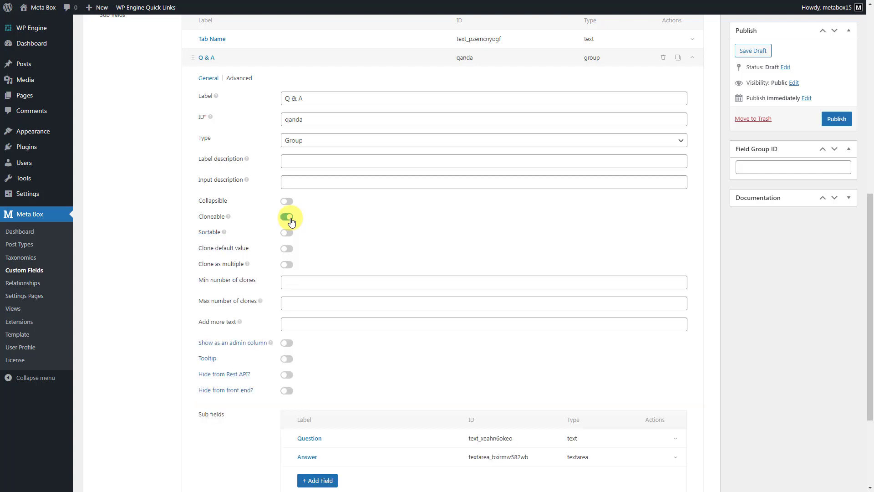
Make the Tabs group collapsible and cloneable, with the group title "{#} - {tab_name}"
scroll(289, 221, "up", 6)
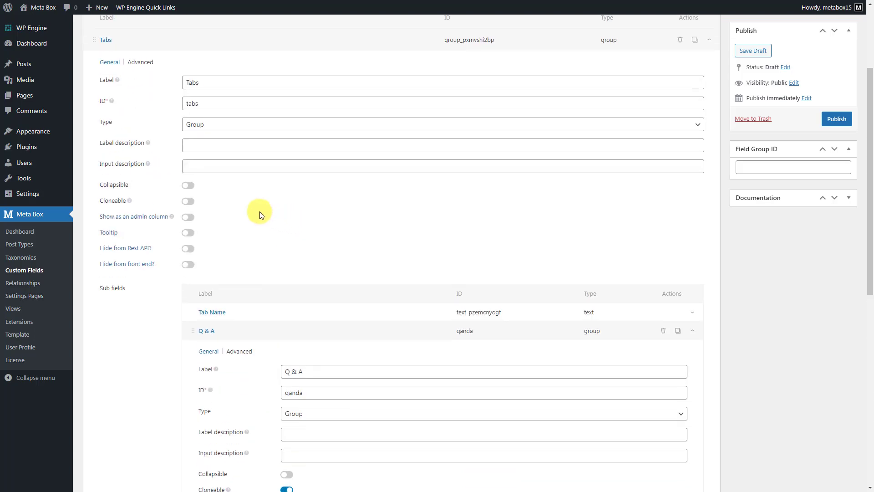
left_click(190, 186)
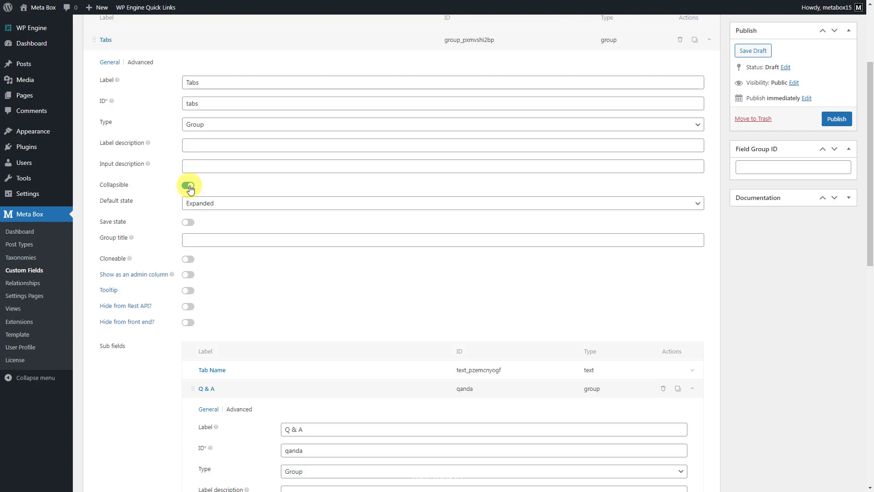
left_click(306, 240)
type("{#} - {tab_name}")
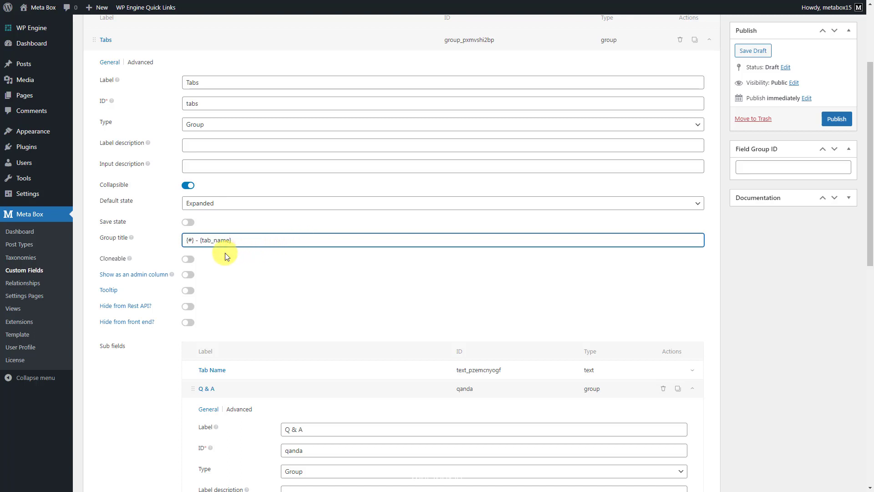
left_click(192, 260)
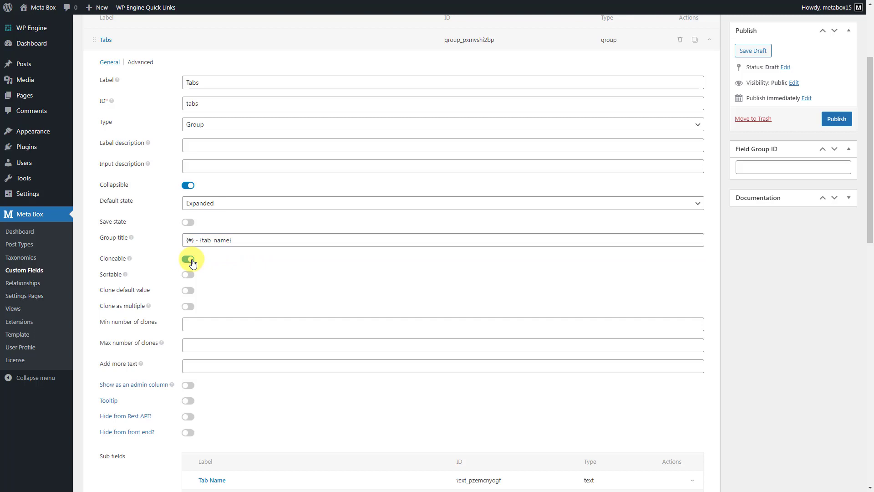
Set the field group's location to the Page post type in place of Post
scroll(192, 263, "up", 3)
left_click(146, 127)
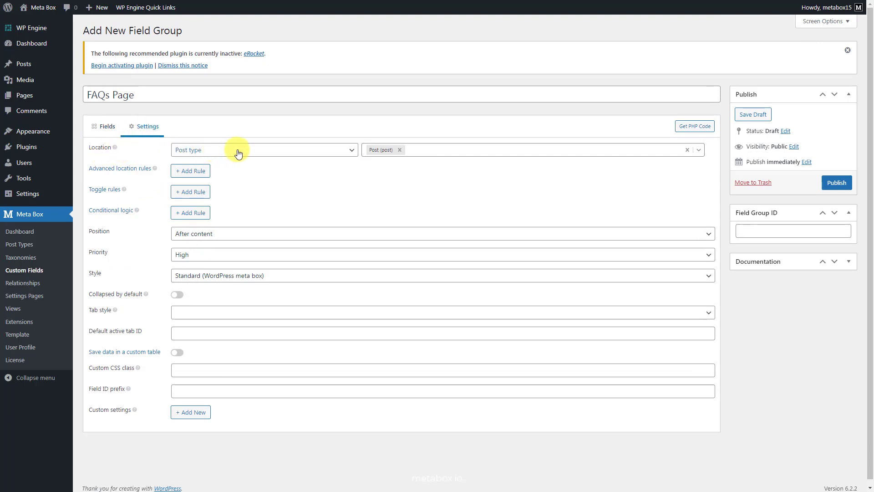
left_click(399, 150)
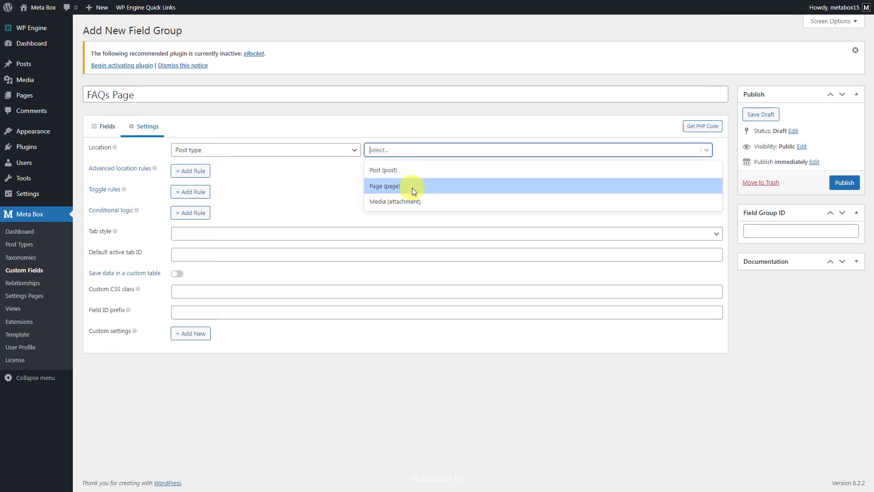
left_click(412, 188)
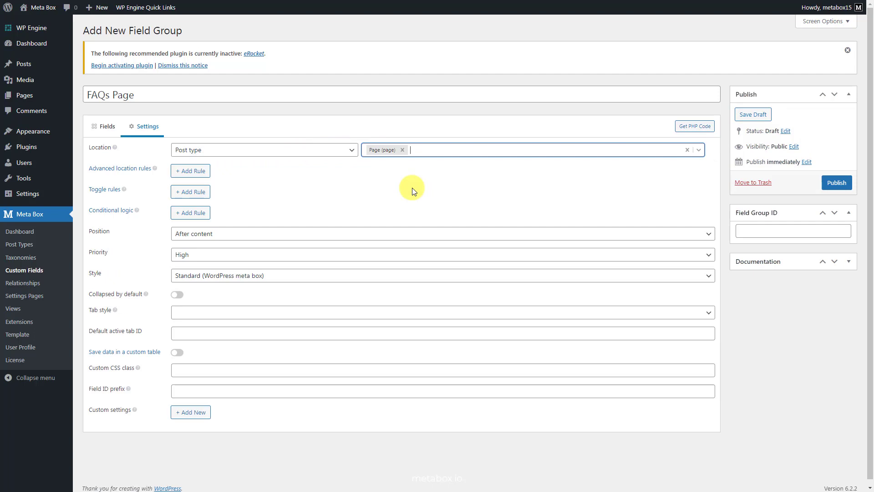
Add an advanced location rule showing the fields only on the FAQs post, and publish the field group
left_click(198, 175)
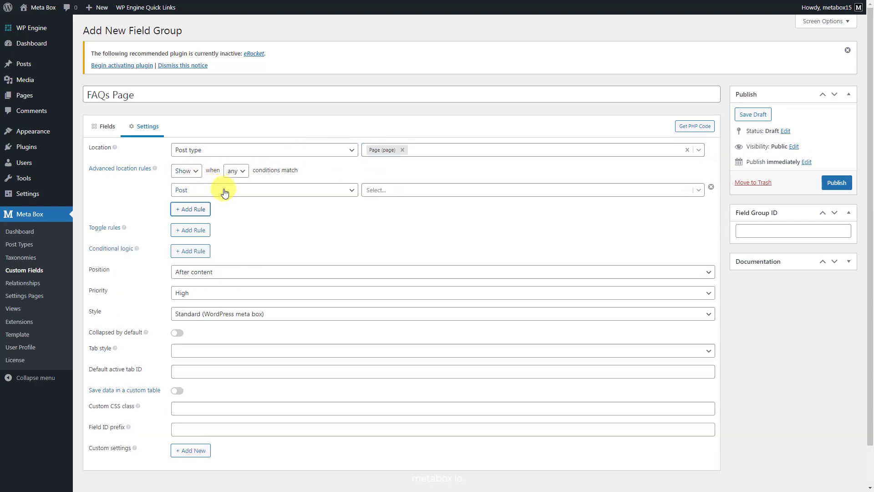
left_click(409, 192)
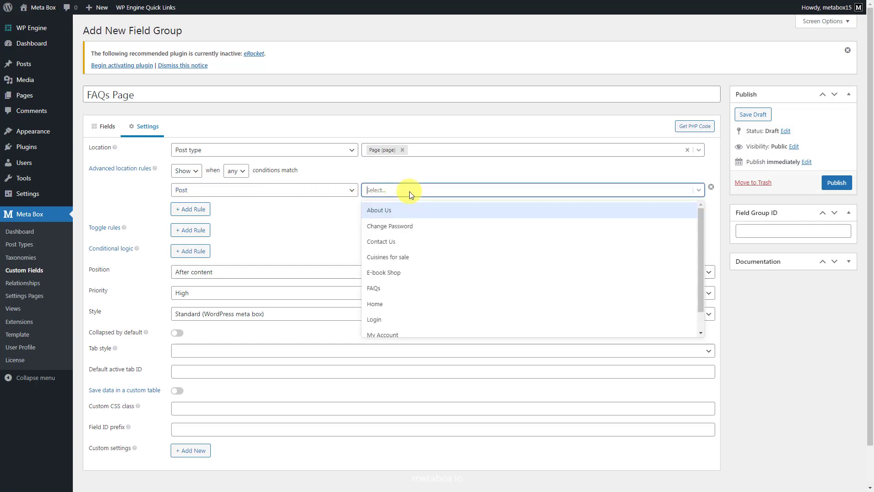
left_click(404, 289)
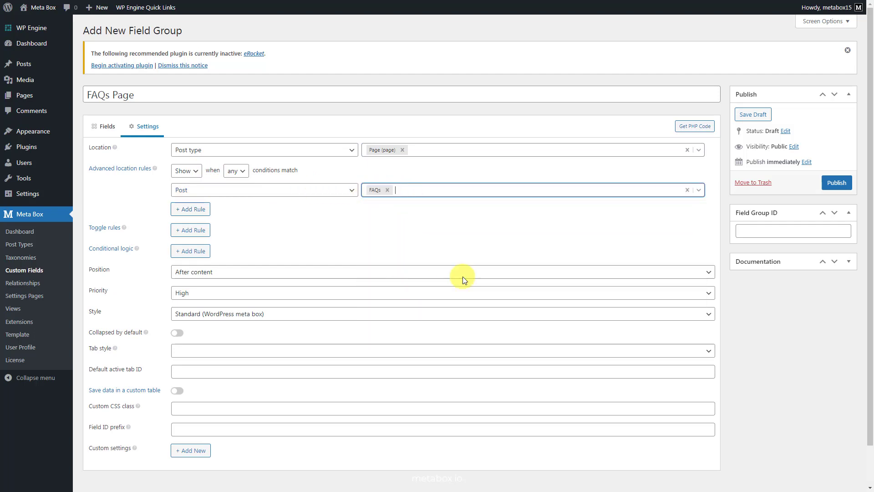
left_click(825, 186)
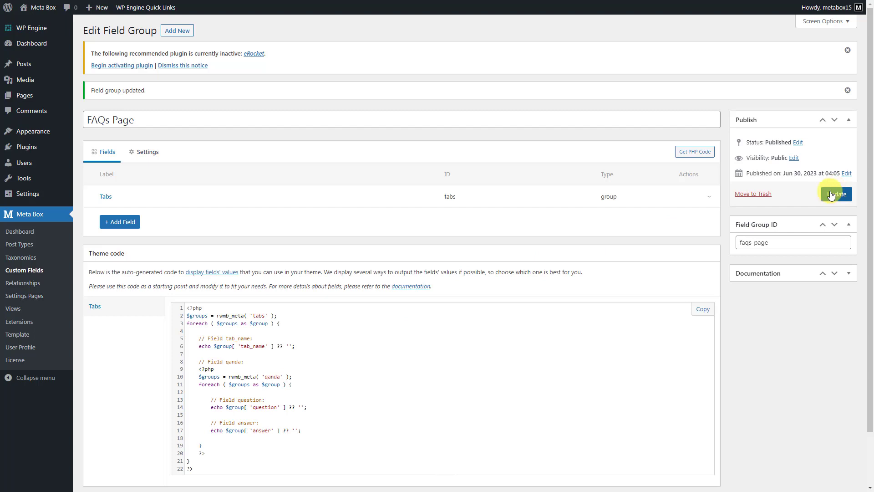
Open the existing FAQs page for editing from the list of all pages
mouse_move(59, 93)
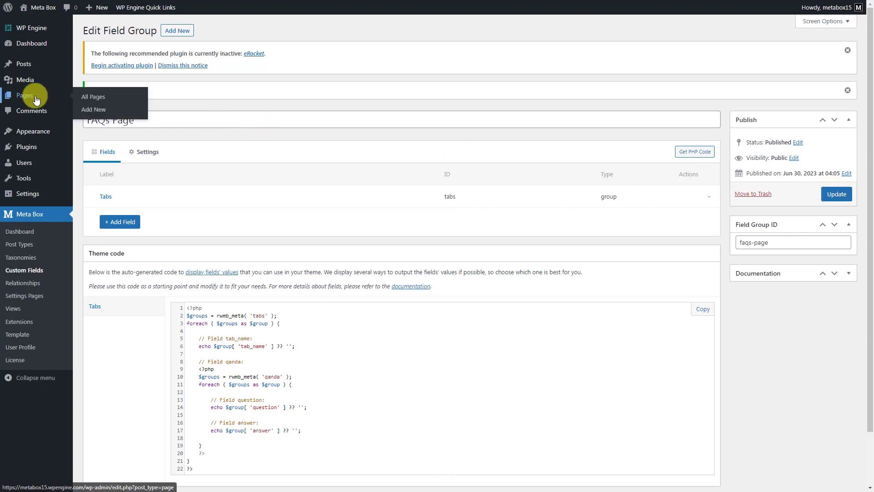
left_click(94, 97)
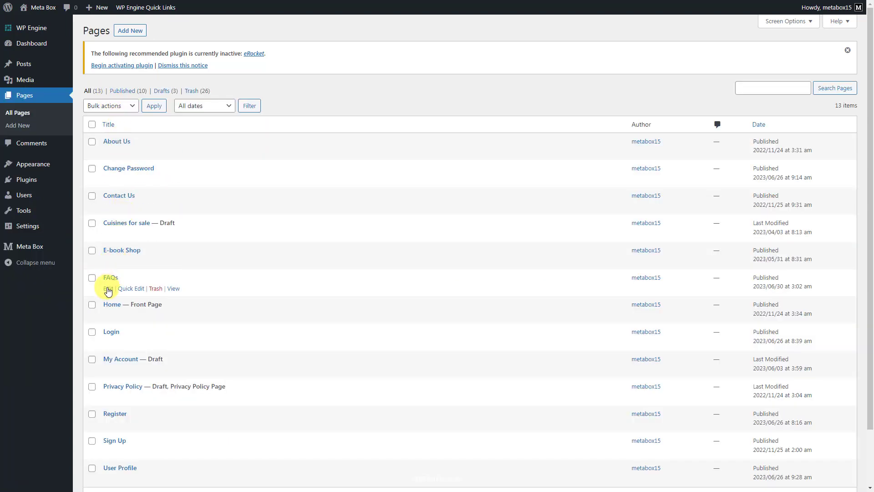
left_click(108, 290)
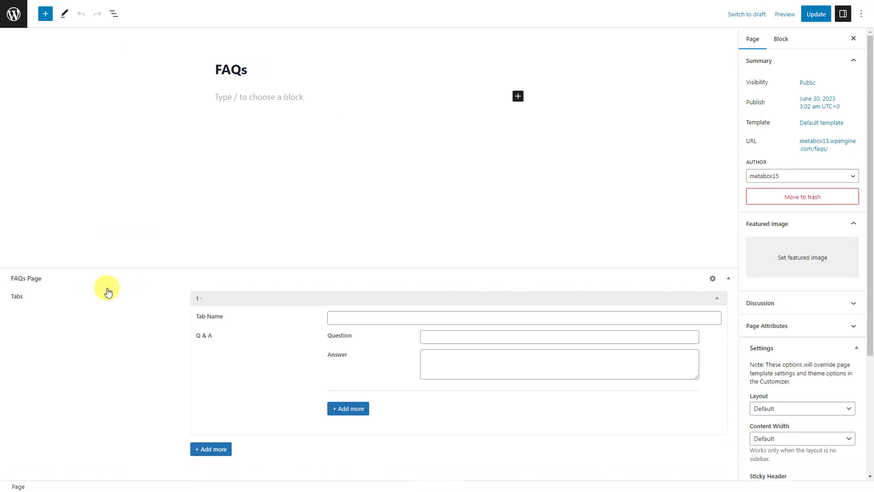
Name the first tab "Pre-Sale" and enter the question "Does Meta Box need coding to use?" with its answer on basic uses and advanced techniques
left_click(512, 319)
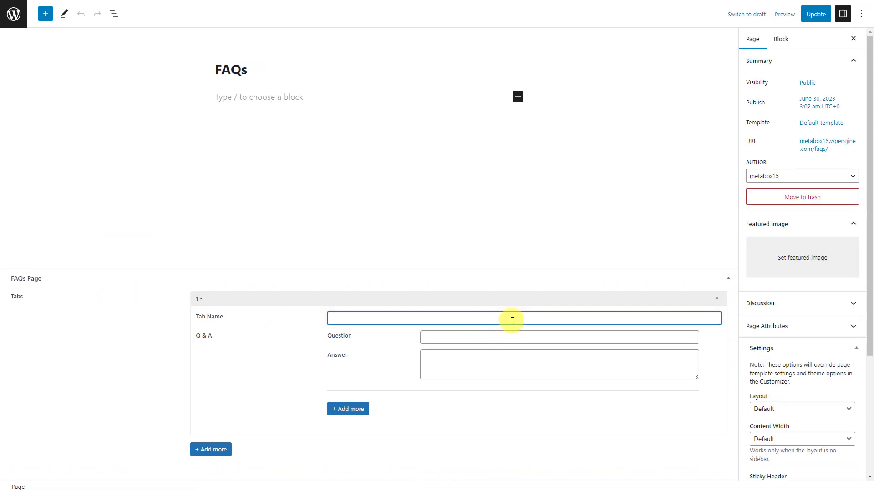
type("Pre-Sale")
left_click(617, 337)
type("Does Meta Box need coding to use?")
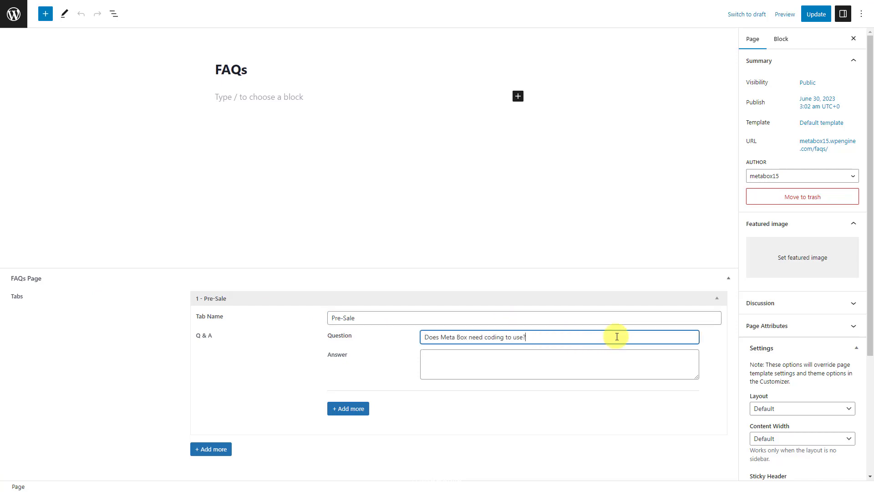
left_click(618, 371)
type("For basic uses such as creating custom fields, custom post types, and custom taxonomies, you don't need to code because Meta Box provides you with an UI. For some advanced techniques, you may need to code.")
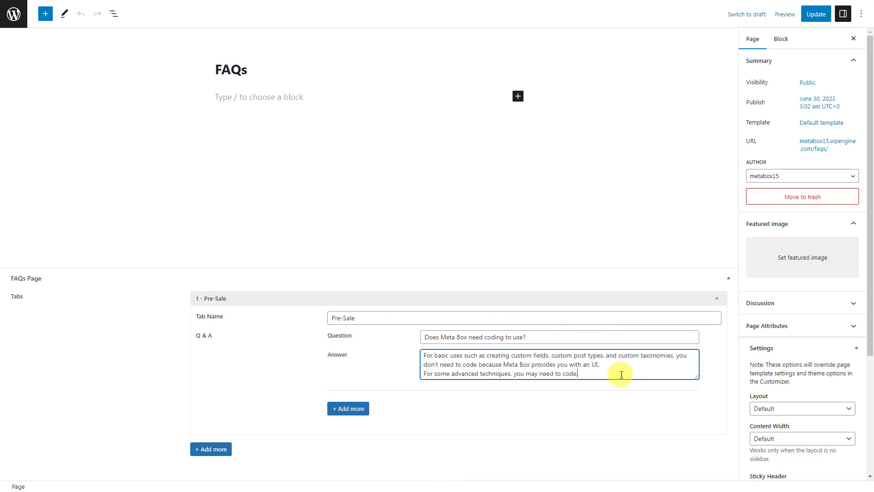
Add a second Q & A entry to the Pre-Sale tab with the question "Is Meta Box for developers only?" and its answer
left_click(355, 410)
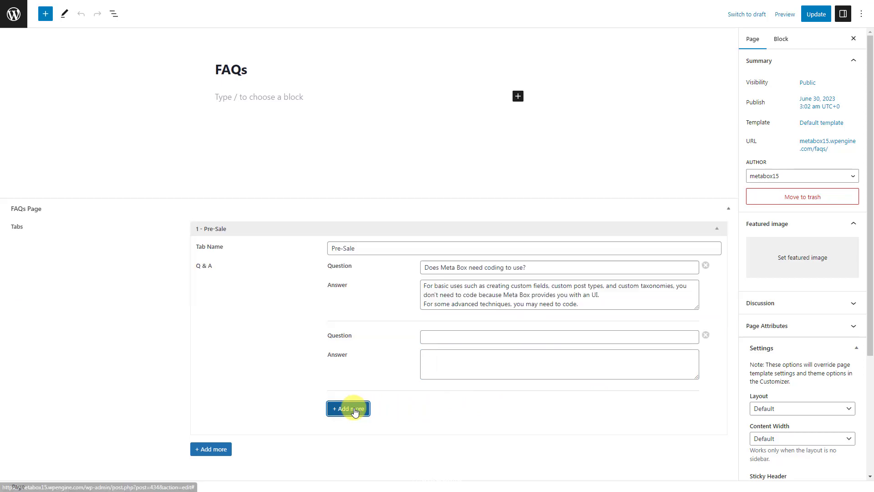
left_click(581, 336)
type("Is Meta Box for developers only?")
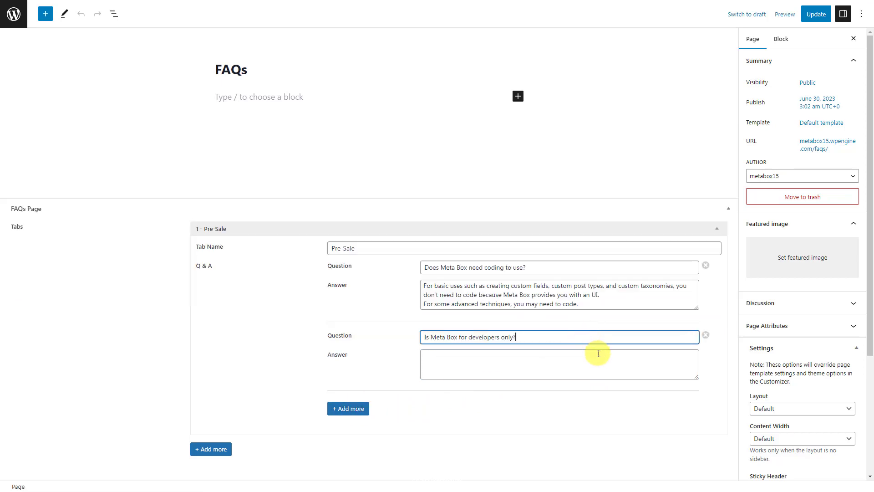
left_click(619, 374)
type("No. Every WordPress site creator including developers and beginners who want to save loads of time building custom fields and custom meta boxes can use Meta Box. We have options for people familiar with code and also for those who don't even want to look at it.")
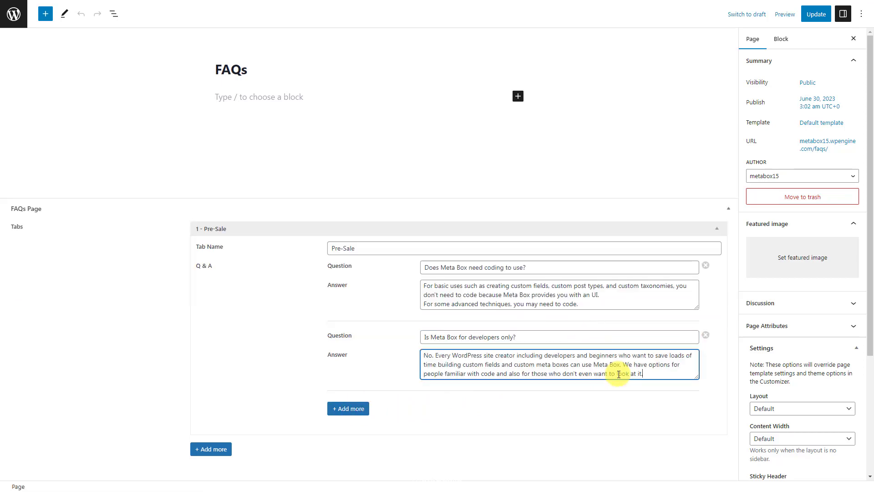
Add a second tab named "Download" with the question "What are typical uses of Meta Box?" and paste in its answer
left_click(210, 449)
scroll(542, 383, "down", 2)
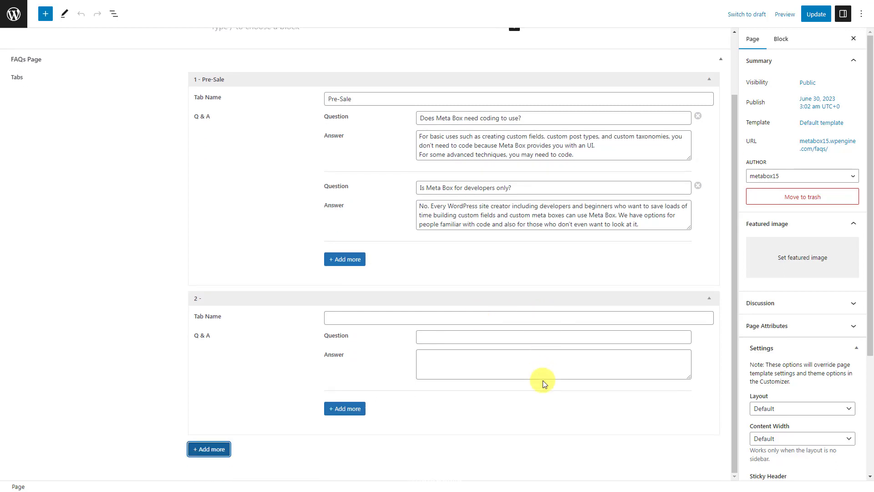
left_click(599, 318)
type("Download")
left_click(595, 337)
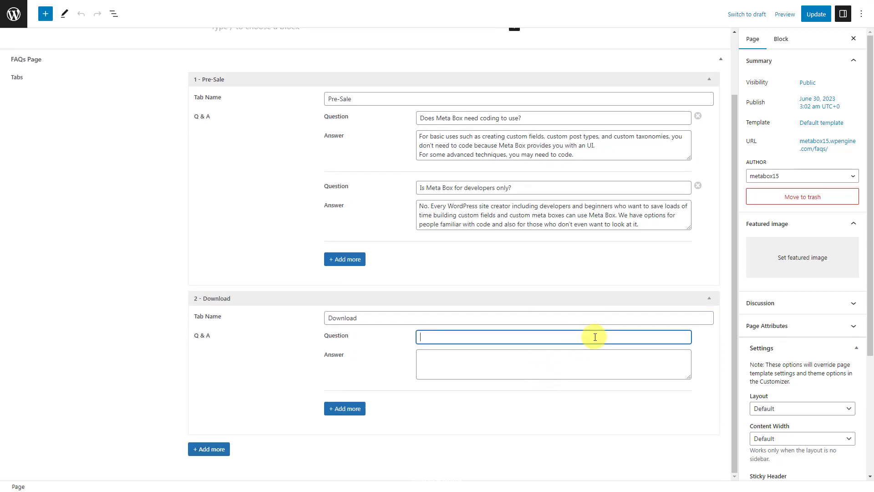
type("What are typical uses of Meta Box?")
left_click(589, 369)
key("ctrl+v")
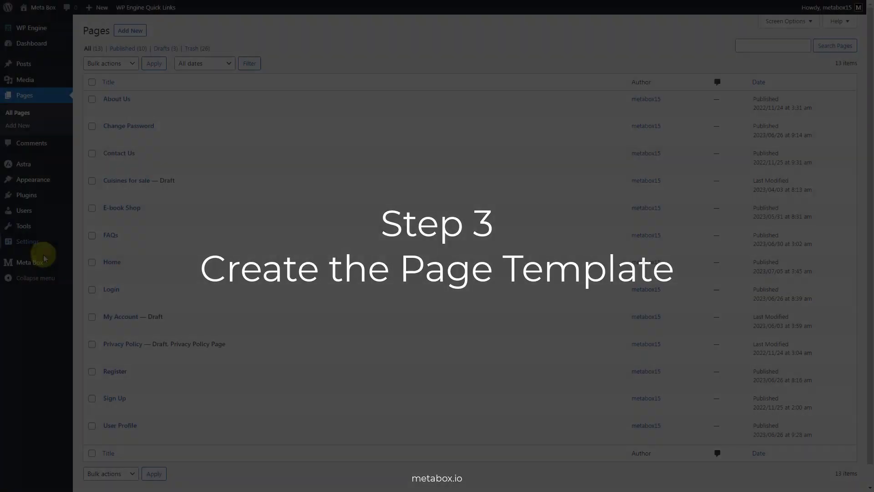
Create a new Meta Box view and title it "FAQ Page"
mouse_move(43, 263)
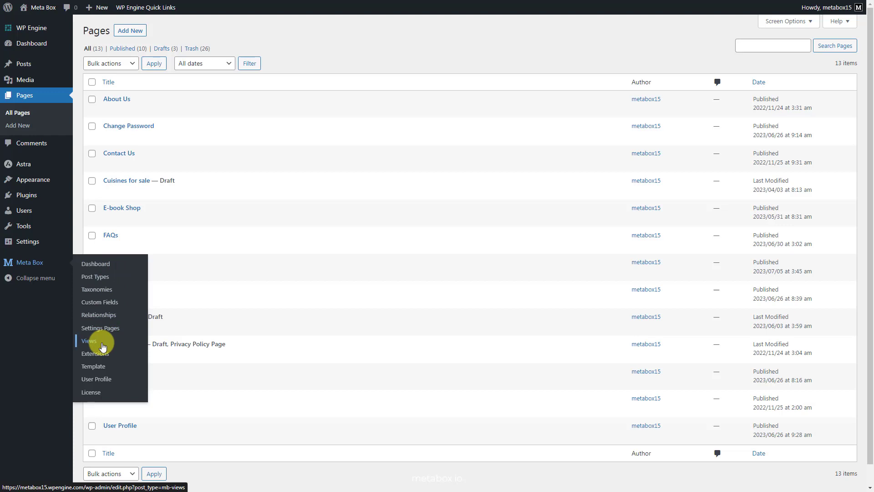
left_click(102, 347)
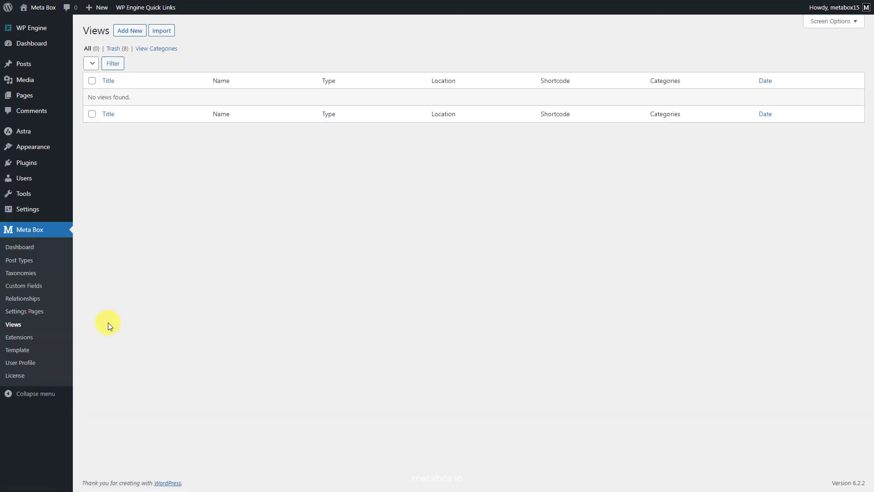
left_click(126, 31)
left_click(172, 52)
type("FAQ Page")
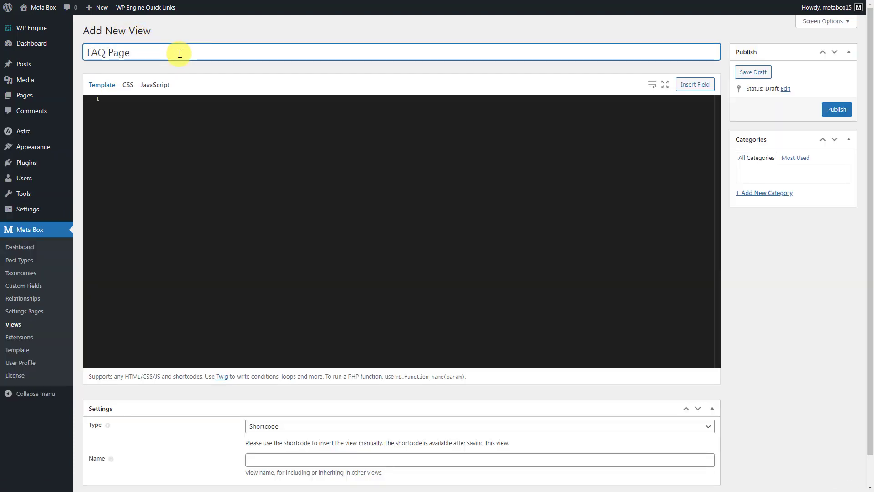
Insert the loop for the cloneable Tabs group from the FAQs Page fields into the view's template code
left_click(157, 103)
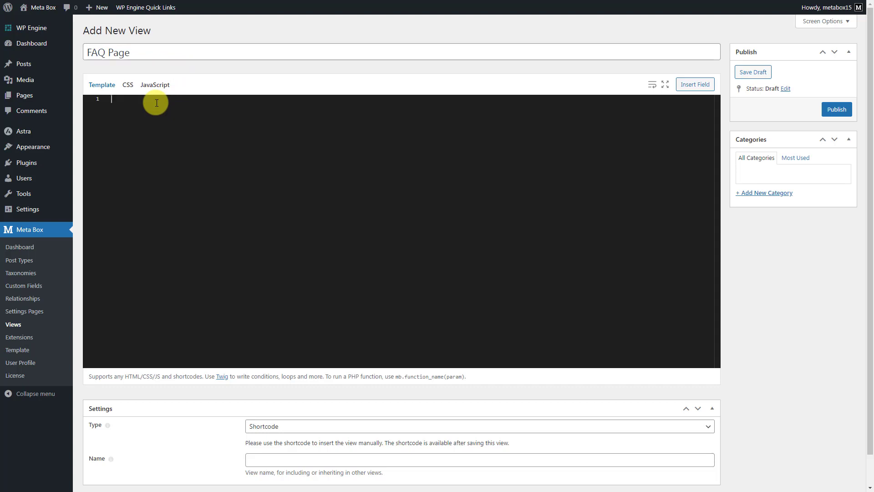
left_click(690, 89)
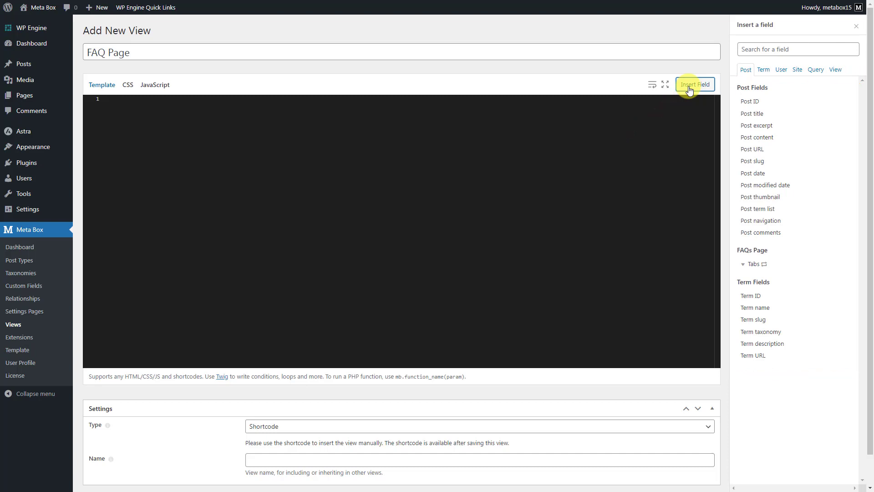
left_click(784, 265)
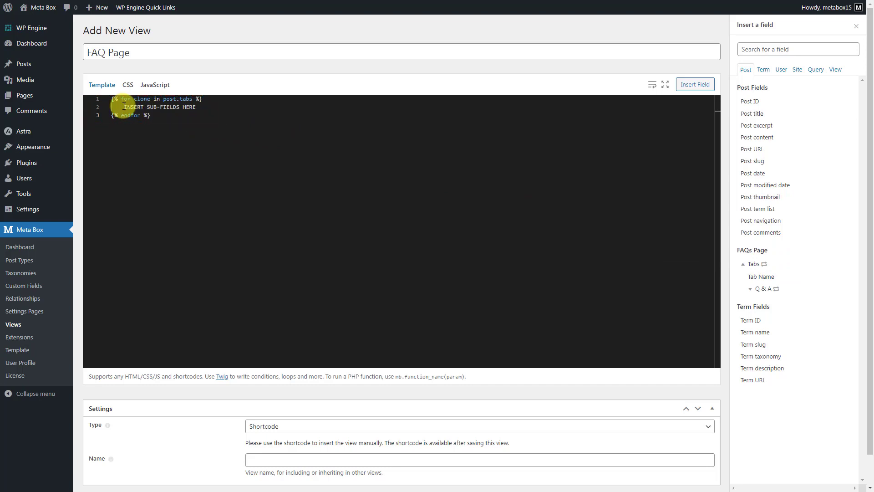
Replace the sub-fields placeholder in the Tabs loop with the Tab Name field
left_click_drag(124, 106, 210, 106)
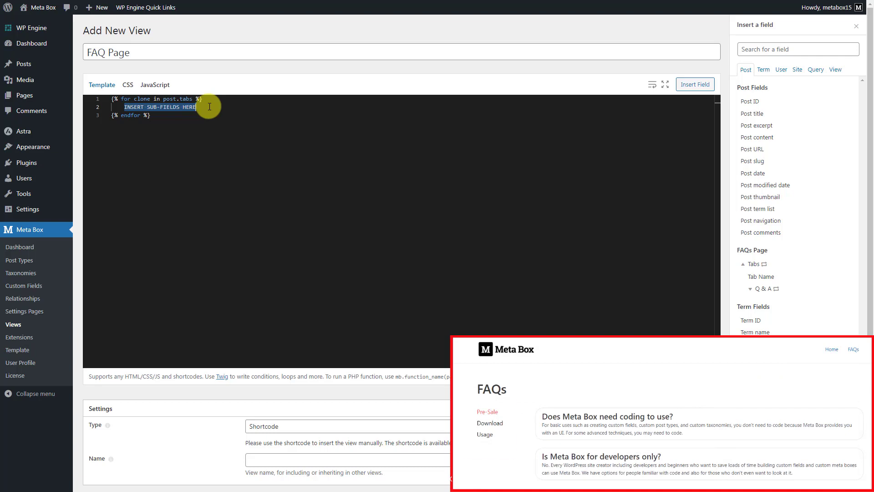
key("BackSpace")
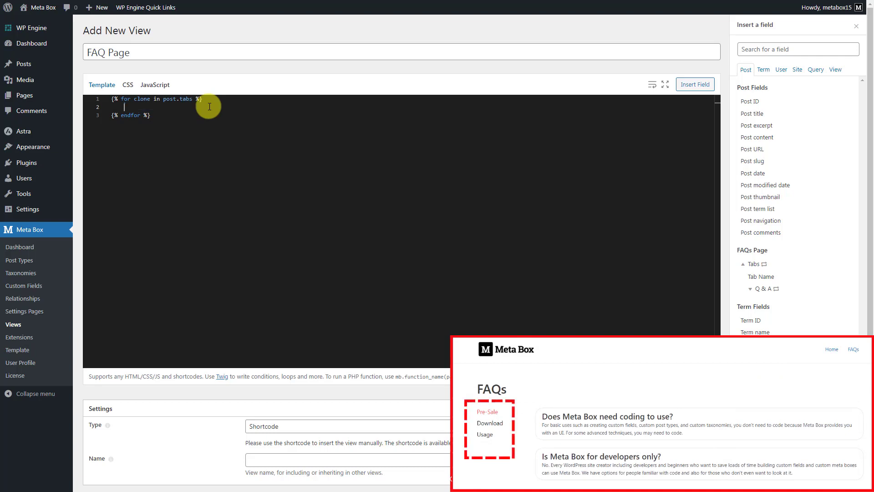
left_click(778, 279)
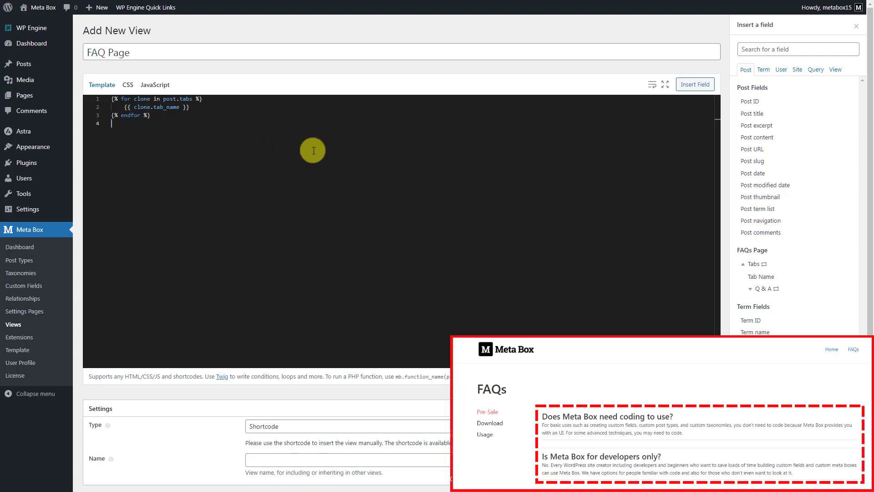
Insert a second Tabs loop below the first and replace its placeholder with a nested Q & A loop
left_click(788, 268)
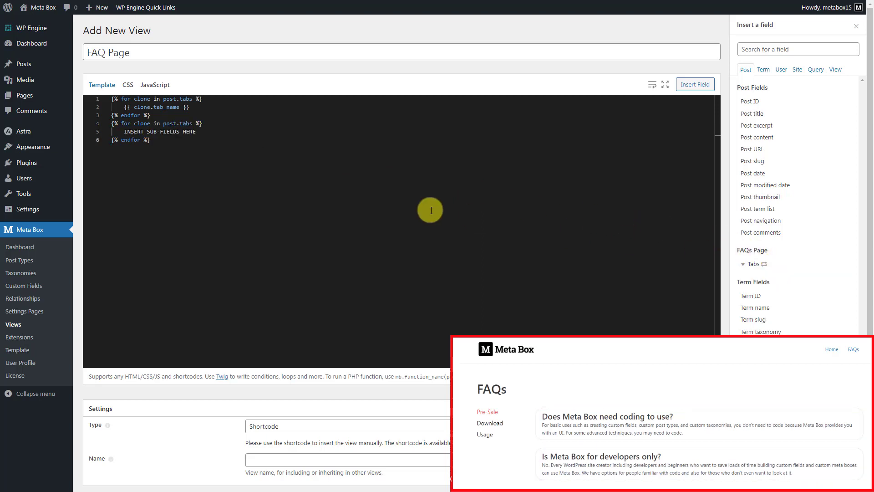
left_click_drag(124, 132, 209, 132)
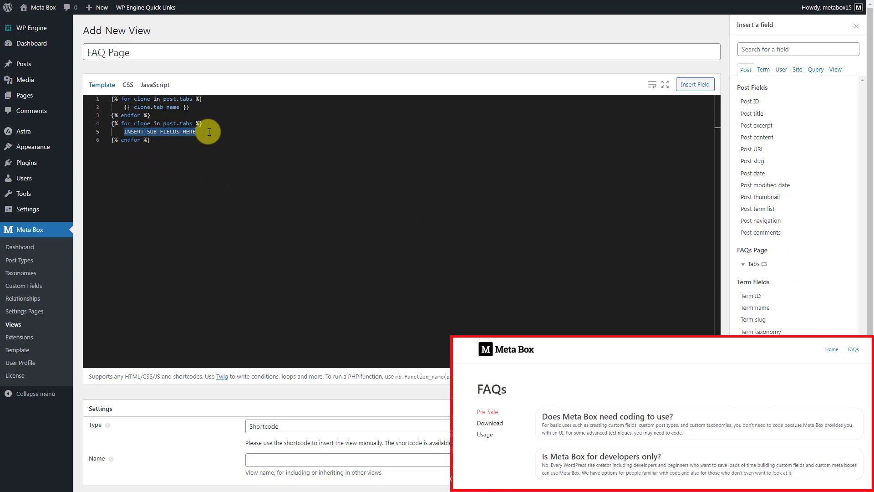
key("BackSpace")
left_click(742, 264)
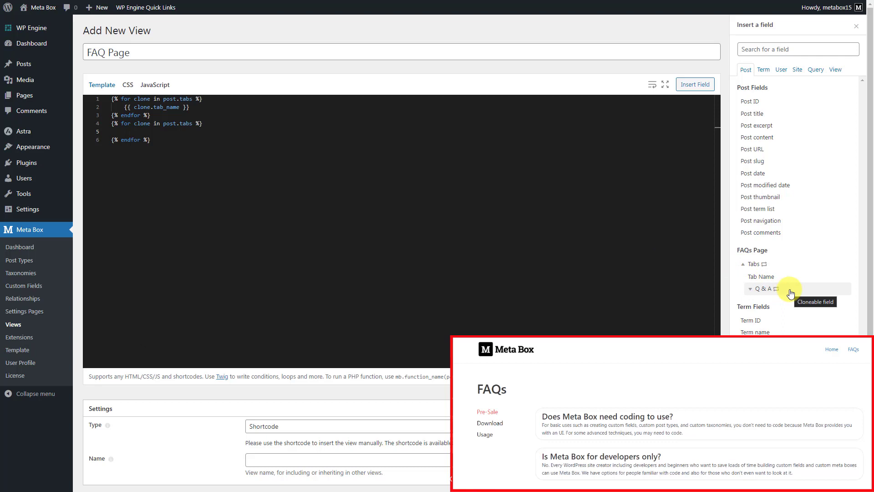
left_click(791, 293)
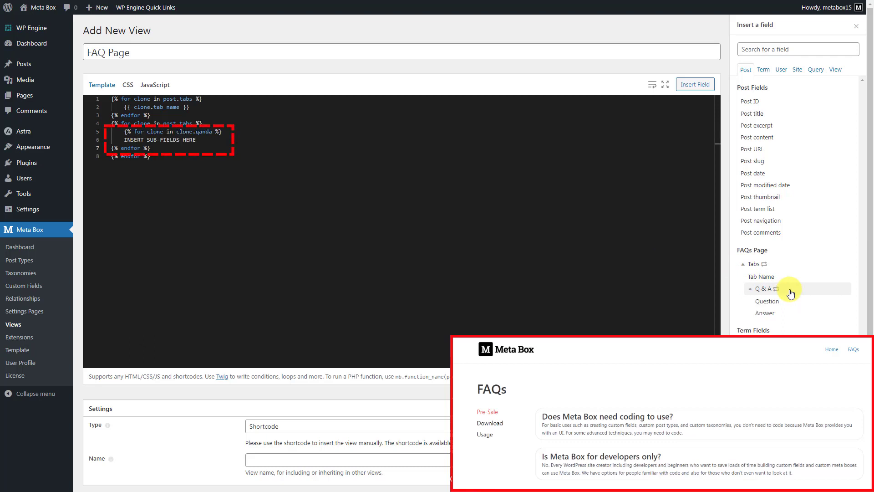
Replace the placeholder in the Q & A loop with the Question field and, on a new line, the Answer field
left_click(124, 140)
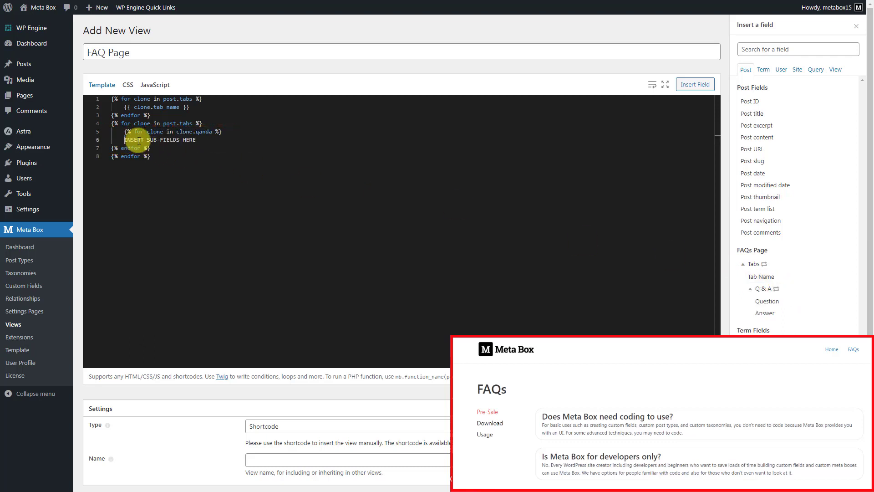
left_click_drag(139, 141, 208, 139)
key("BackSpace")
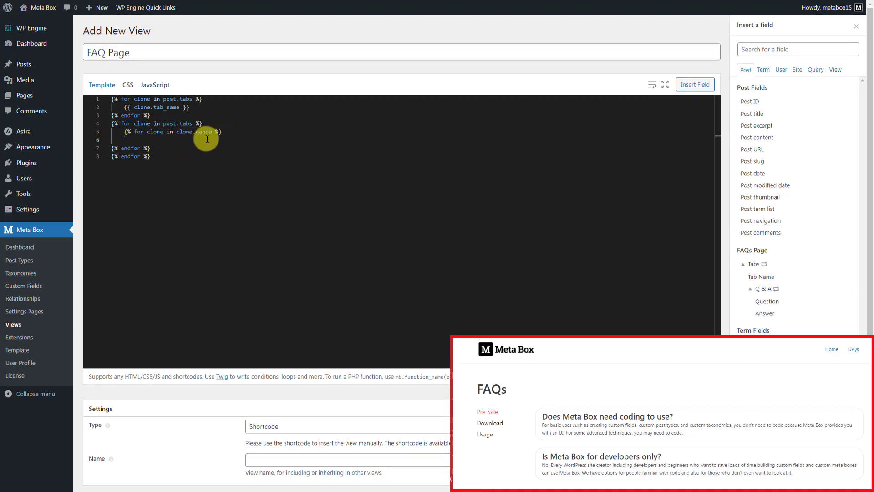
left_click(789, 304)
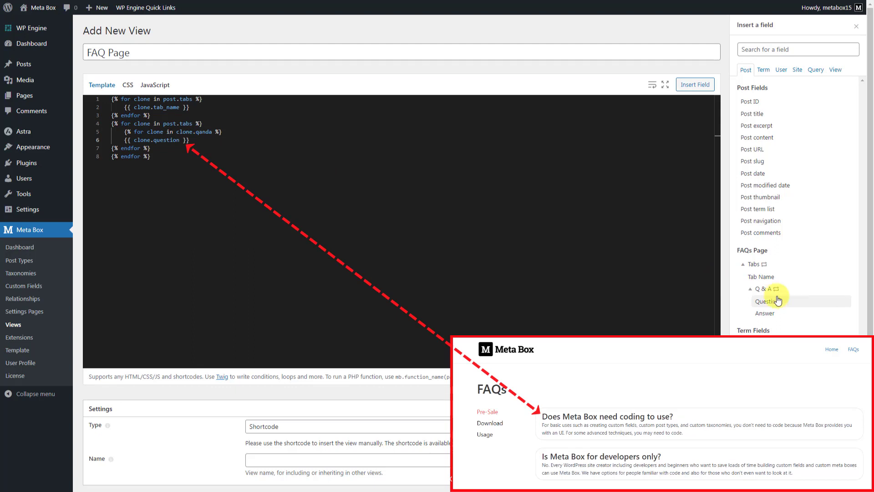
left_click(237, 139)
key("Return")
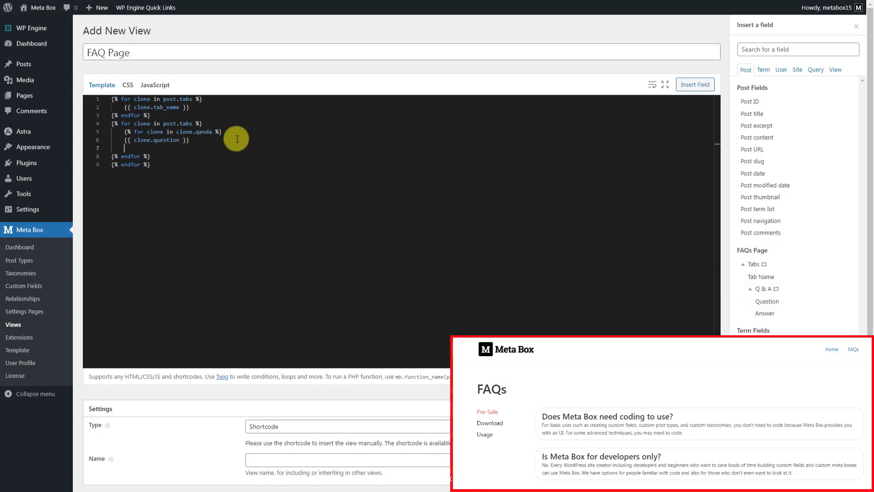
left_click(793, 315)
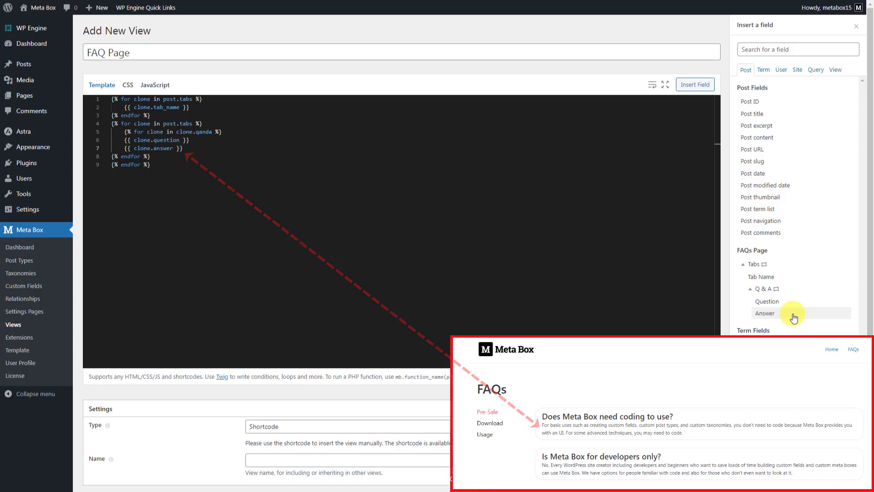
Indent the question, answer and inner endfor lines one level to match the nested Q & A loop
left_click(124, 140)
key("Tab")
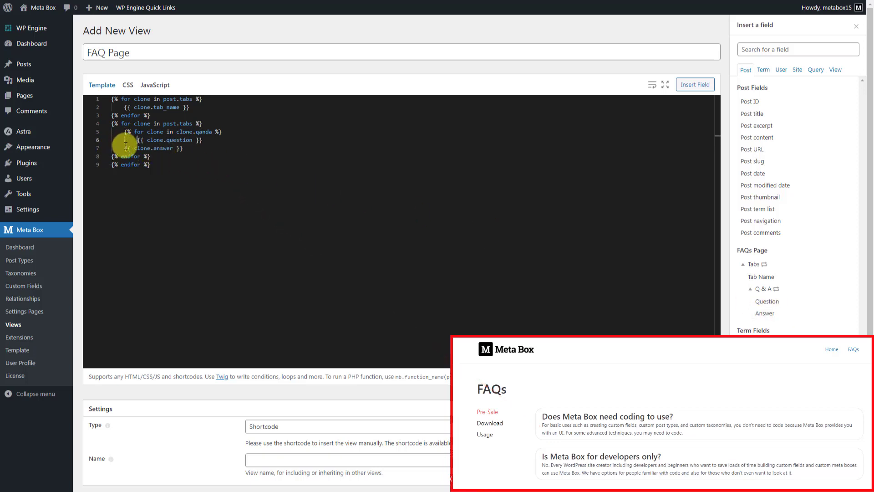
left_click(124, 148)
key("Tab")
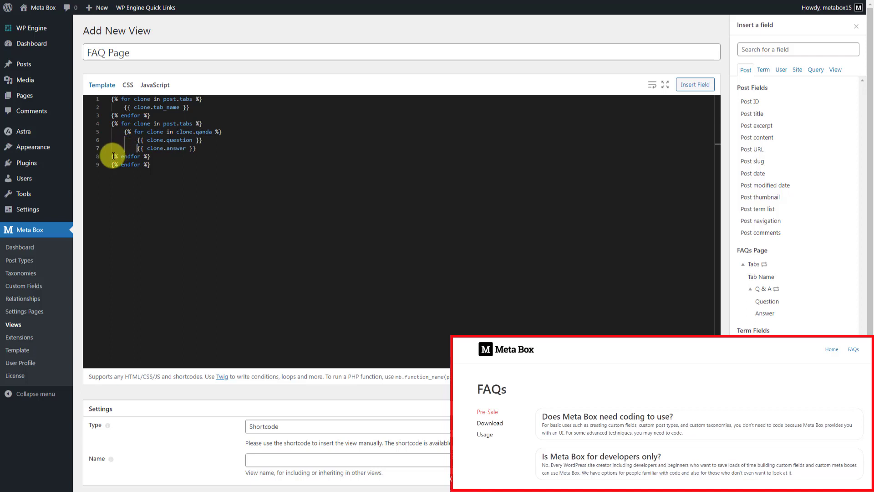
left_click(113, 156)
key("Tab")
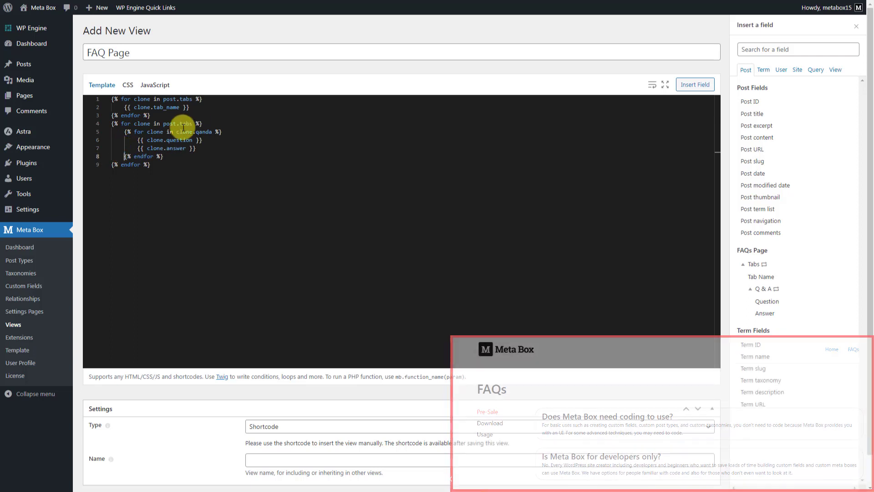
Wrap the loops in HTML with a "FAQs" h1 and faq-page, content-faq, tab-category and content-ul-cate divs, and close the field list
left_click(244, 100)
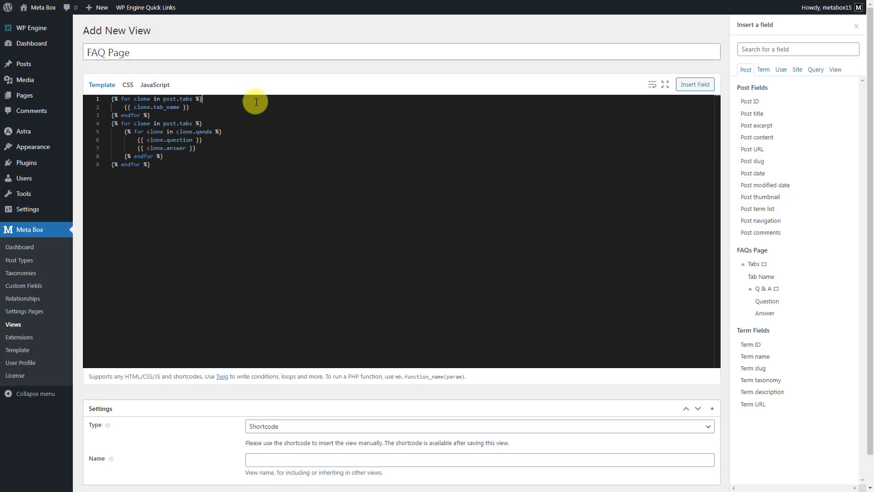
key("ctrl+a")
type("<div class=\"faq-page\"> \t<h1>FAQs</h1> \t<div class=\"content-faq\"> \t\t<div class=\"tab-category\"> \t\t\t<ul> \t\t\t{% for clone in post.tabs %} \t\t\t\t<li><a href=\"#{{ clone.tab_name }}\">{{ clone.tab_name }}</a></li> \t\t\t{% endfor %} \t\t\t</ul>  \t\t</div> \t\t<div class=\"content-ul-cate\"> \t\t{% for clone in post.tabs %} \t\t\t<ul class=\"ul-cate\" id=\"{{ clone.tab_name }}\"> \t\t\t{% for clone in clone.qanda %} \t\t\t\t\t<li class=\"content-group\"> \t\t\t\t\t\t<h3>{{ clone.question }}</h3> \t\t\t\t\t\t<p>{{ clone.answer }}</p> \t\t\t\t\t</li> \t\t\t{% endfor %} \t\t\t</ul> \t\t{% endfor %} \t\t</div> \t</div> </div>")
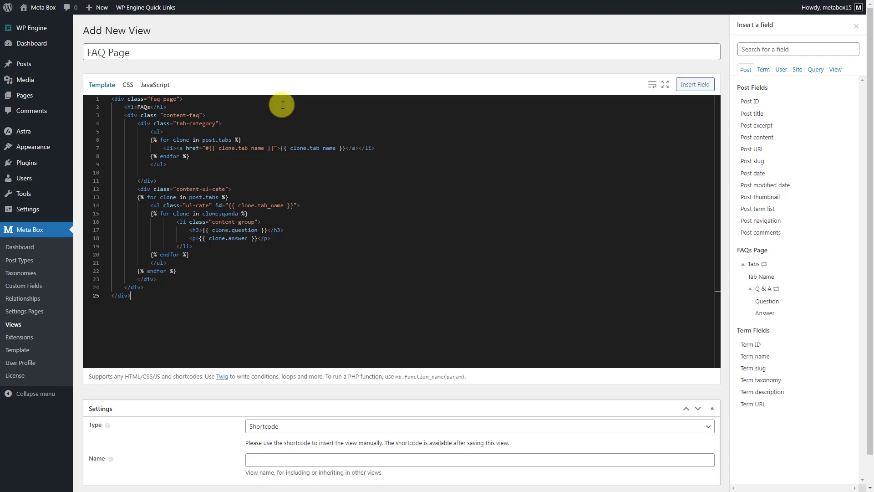
left_click(858, 27)
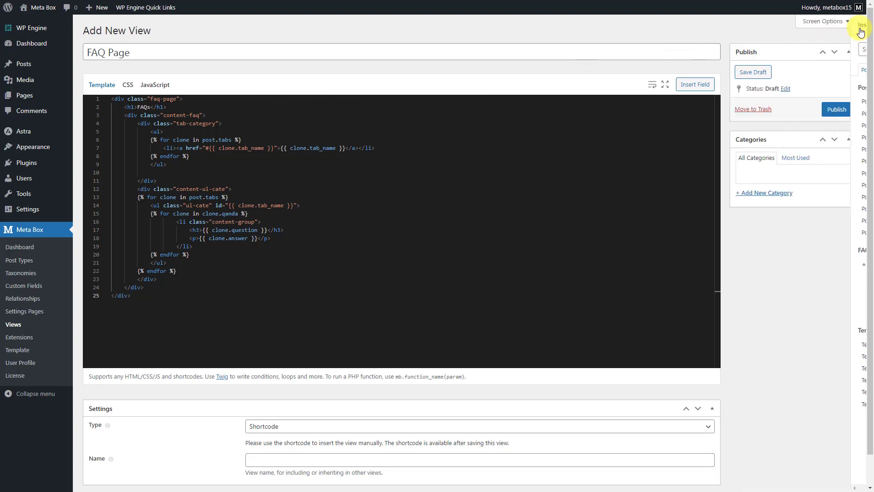
Set the view's type to Singular with the location rule Page: FAQs, and publish the view
scroll(815, 246, "down", 2)
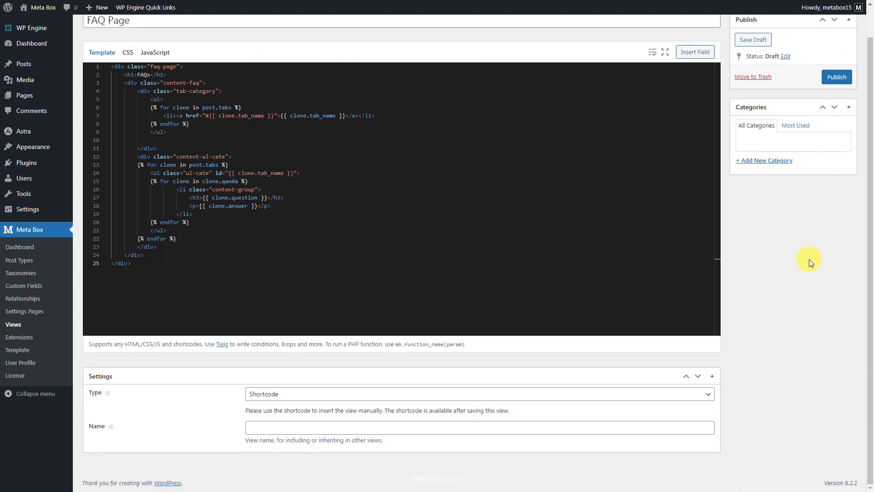
left_click(461, 395)
left_click(454, 406)
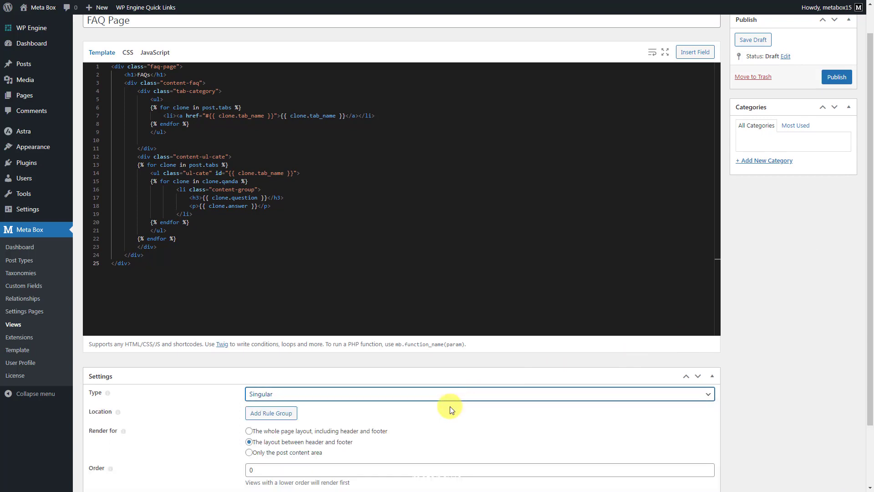
left_click(282, 418)
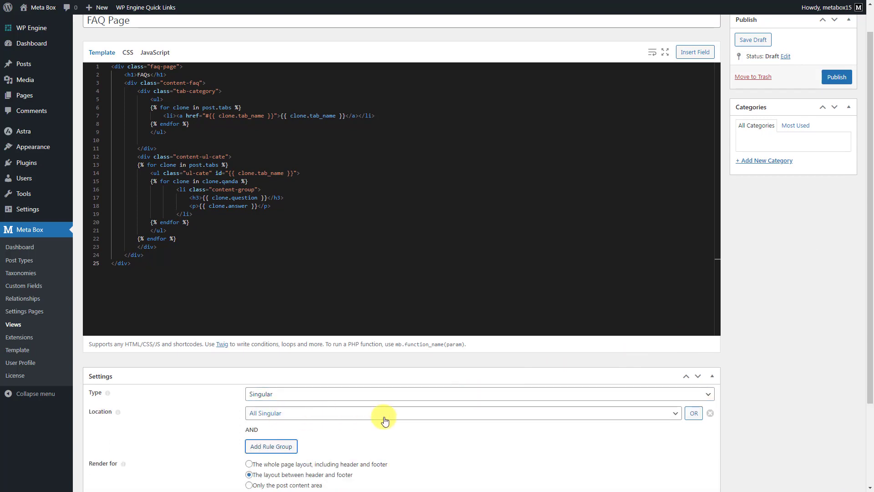
left_click(423, 414)
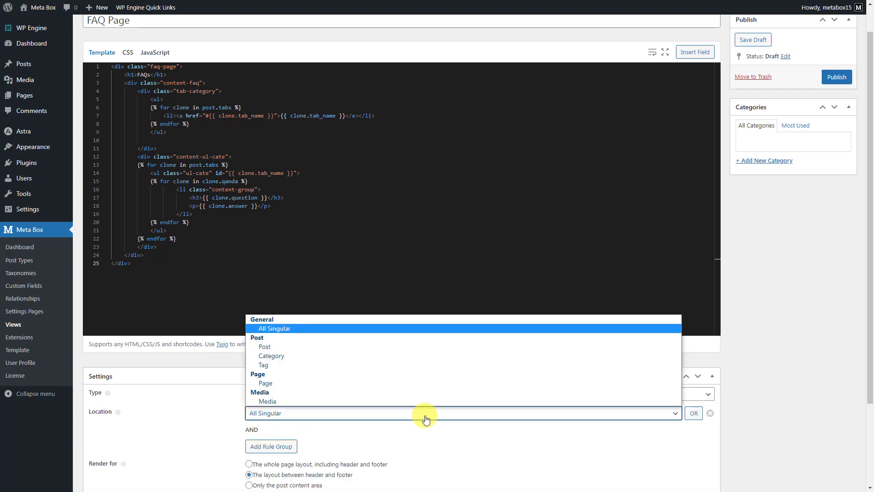
left_click(430, 379)
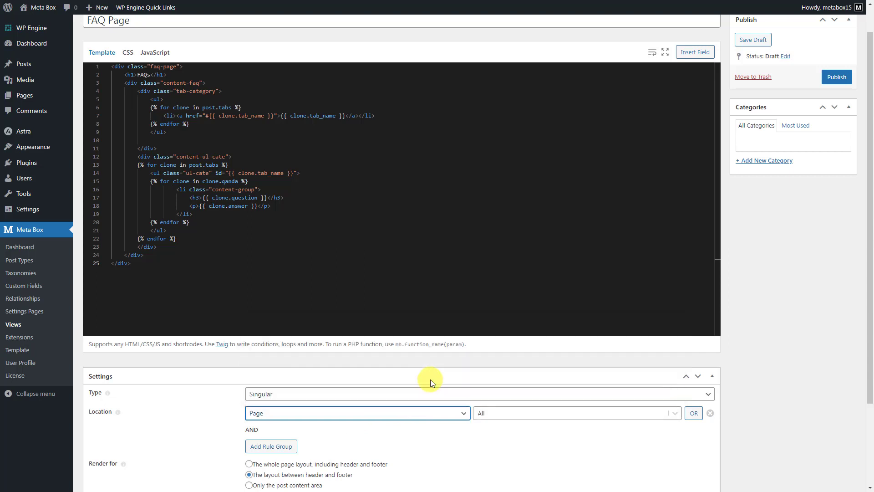
left_click(519, 414)
left_click(516, 440)
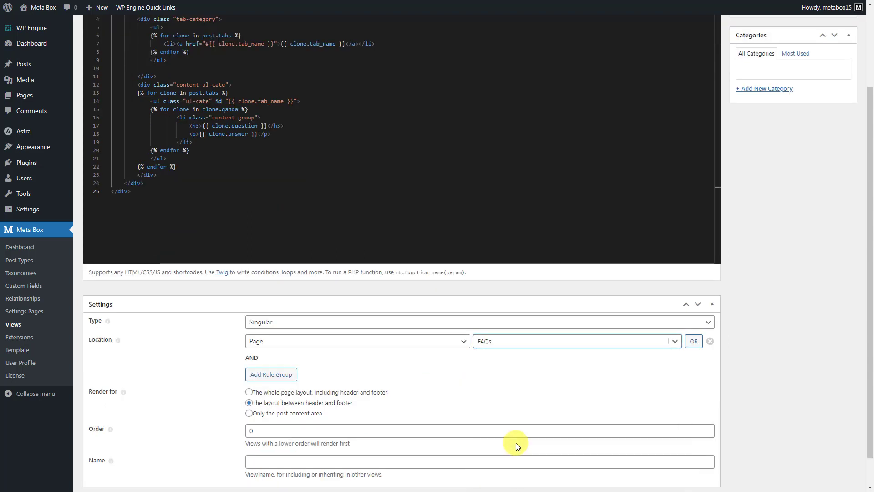
scroll(760, 349, "up", 3)
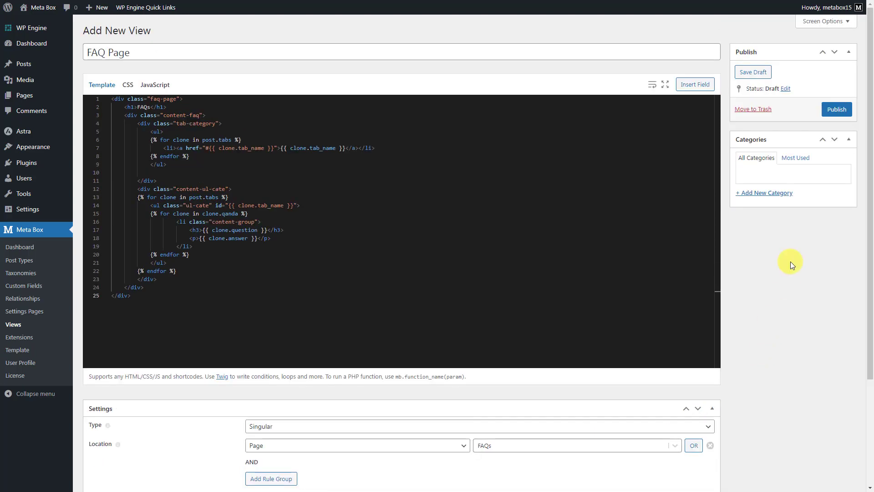
left_click(835, 110)
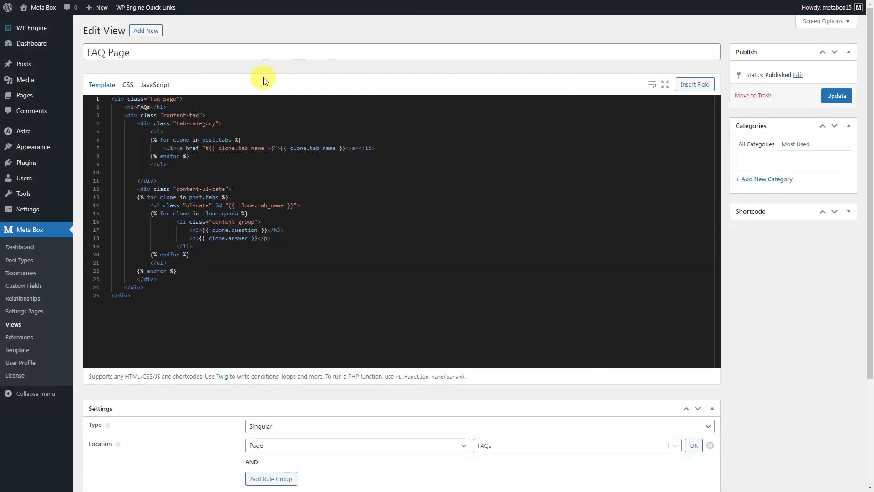
Add CSS with a flex layout and #fe5252 active tab links, update the view, and try the Pre-Sale and Download tabs on the FAQs page
left_click(127, 85)
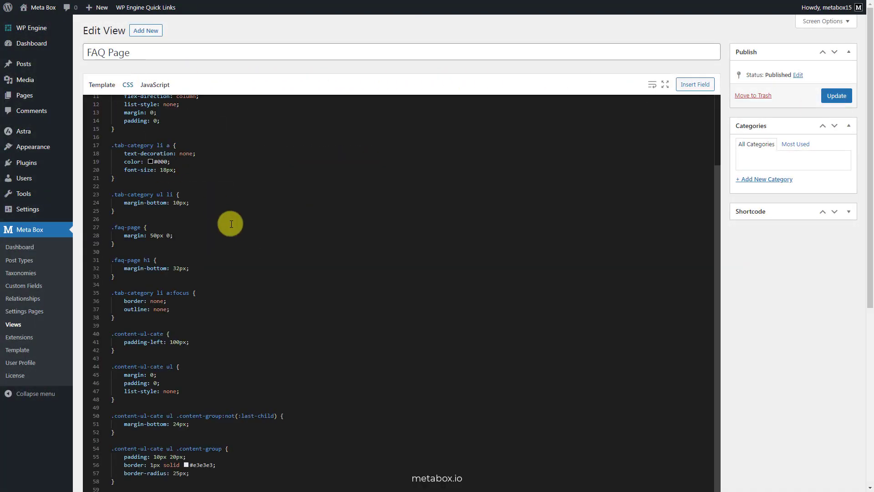
scroll(231, 223, "up", 3)
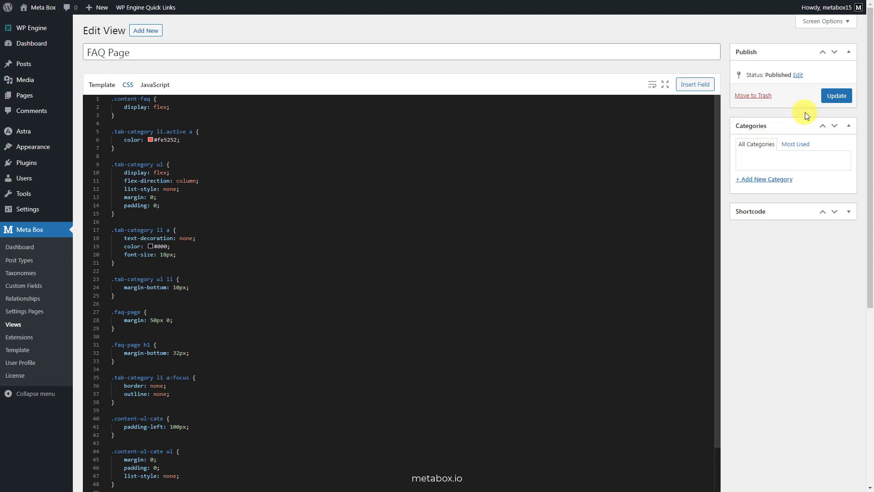
left_click(835, 97)
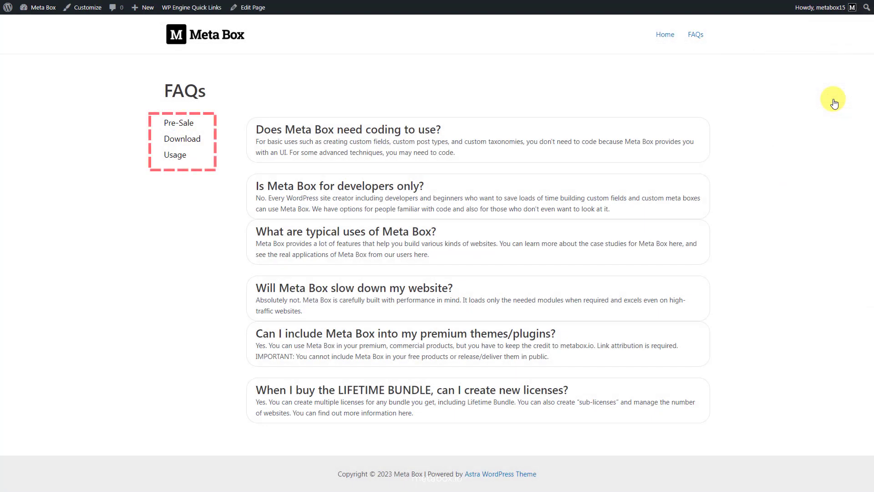
left_click(181, 126)
left_click(178, 143)
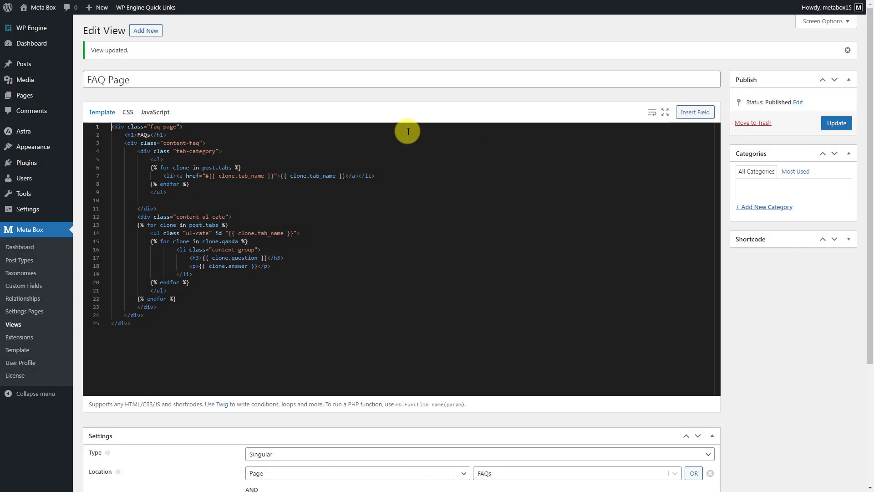
Add jQuery code to the view that activates the chosen tab and shows only its list, defaulting to the first tab, and update the view
left_click(155, 112)
type("jQuery(document).ready(function () {     function activeTab(obj) {         jQuery('.tab-category ul li').removeClass('active');         jQuery(obj).addClass('active');         var id = jQuery(obj).find('a').attr('href');         jQuery('.ul-cate').hide();         jQuery(id).show();     }      jQuery('.tab-category li').click(function () {         activeTab(this);         return false;     });      activeTab(jQuery('.tab-category li:first-child')); });")
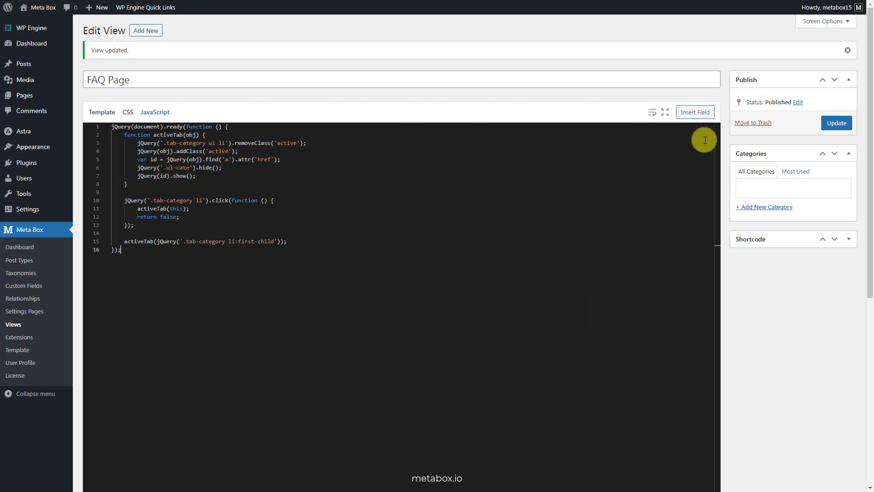
left_click(837, 123)
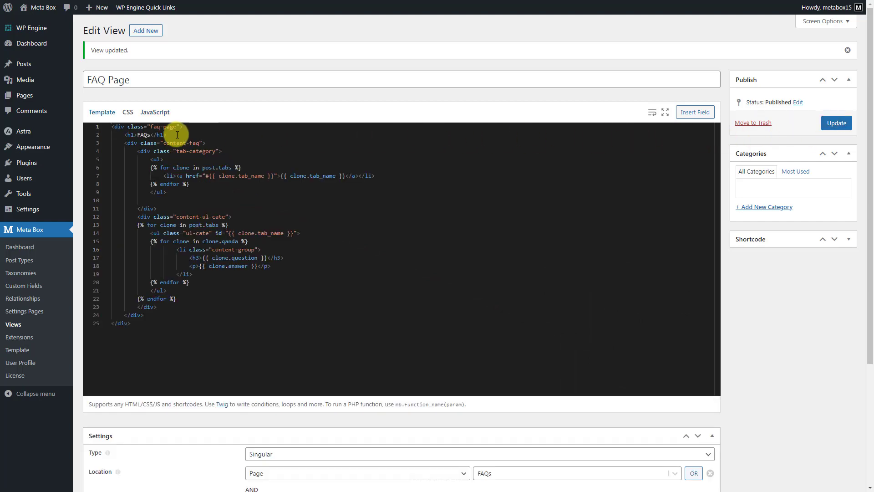
Open the Astra theme's Theme Header file (header.php) in the Theme File Editor
mouse_move(68, 146)
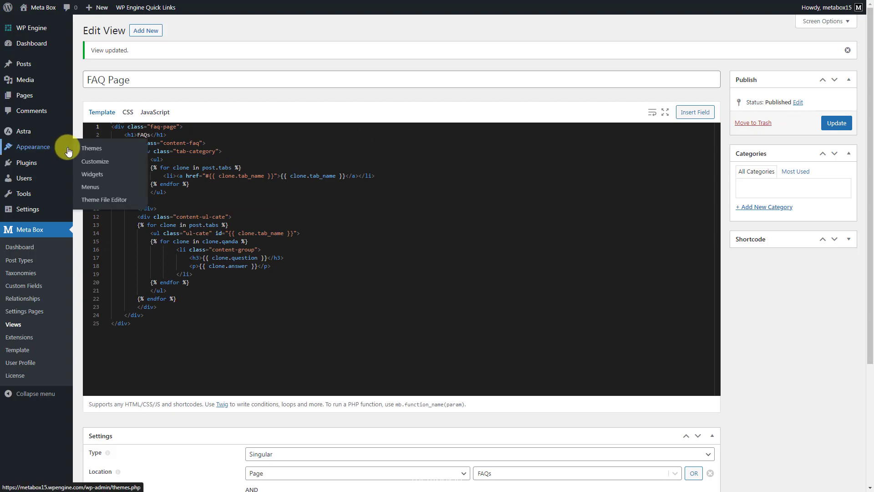
left_click(131, 202)
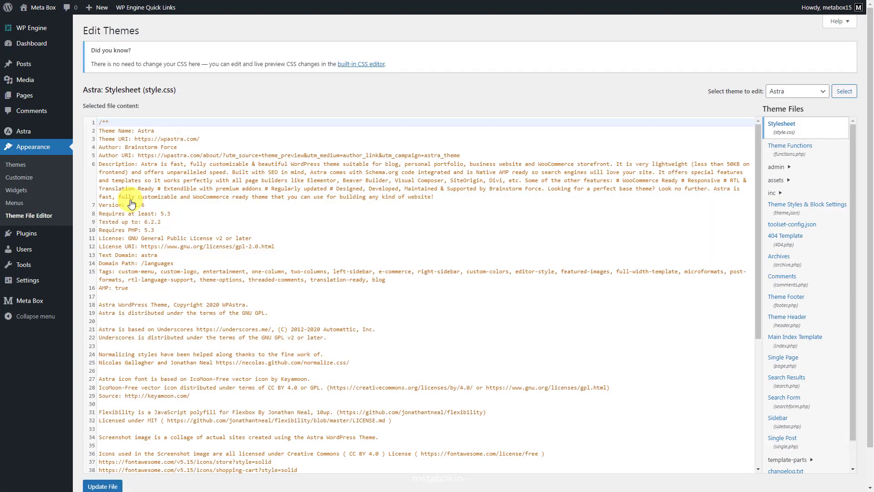
left_click(834, 329)
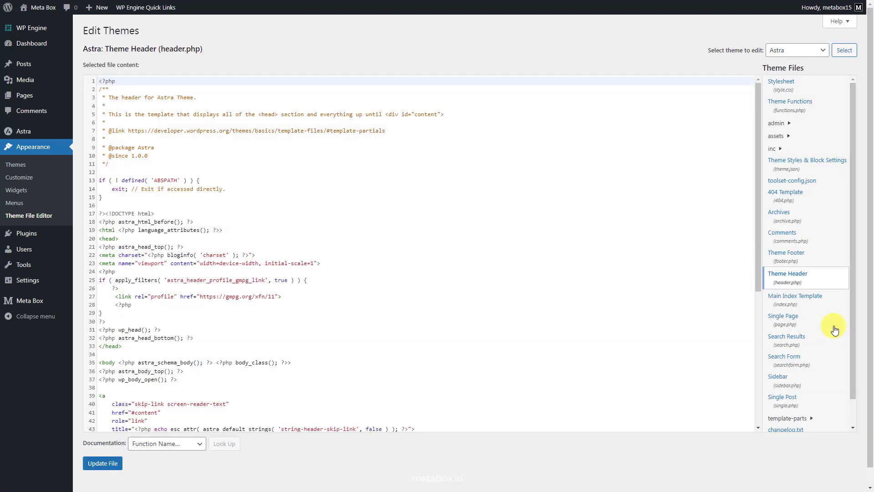
left_click(223, 337)
key("Return")
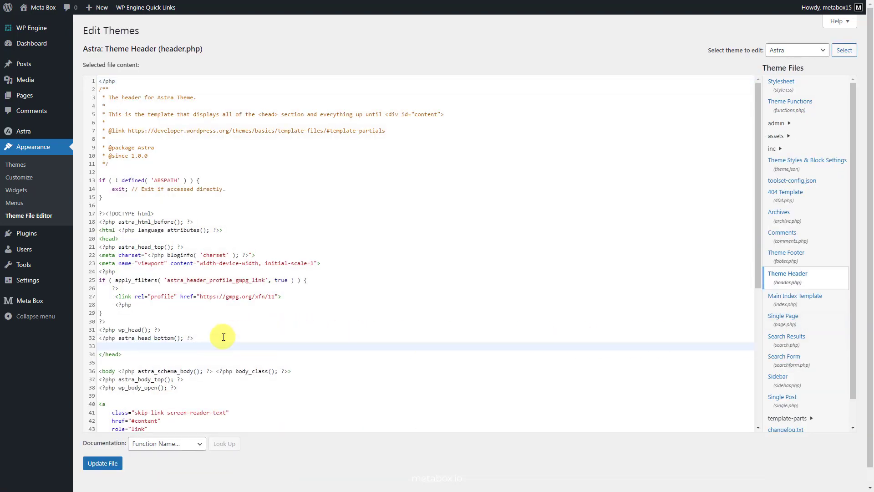
type("<script src=\"https://ajax.googleapis.com/ajax/libs/jquery/3.7.0/jquery.min.js\"></script>")
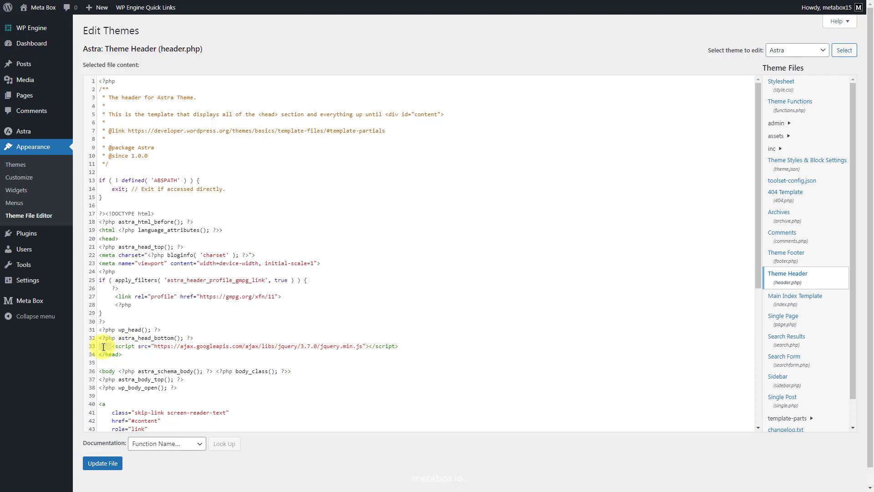
left_click_drag(103, 347, 97, 347)
key("BackSpace")
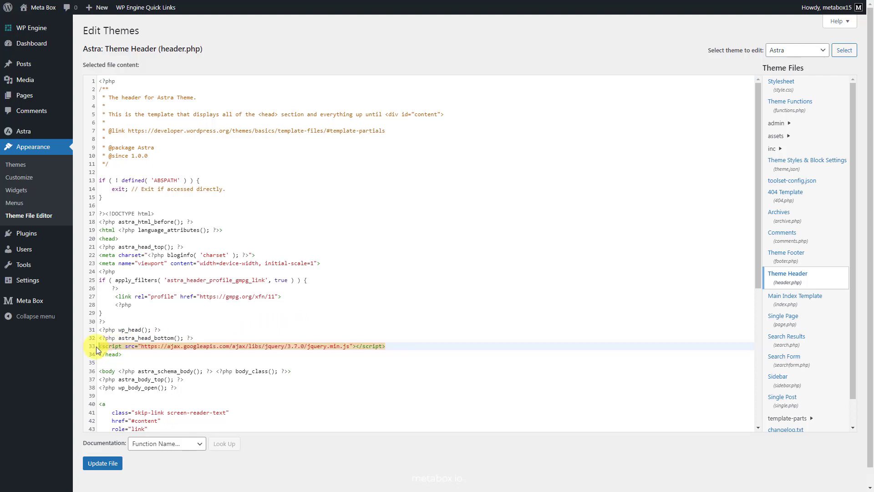
left_click(103, 463)
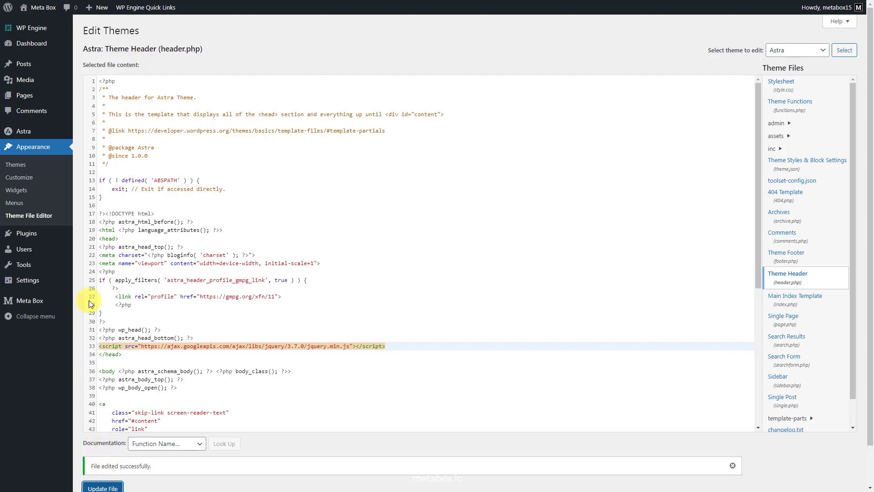
View the published FAQs page from the pages list and test switching between the Download, Usage and Pre-Sale tabs
mouse_move(39, 95)
left_click(71, 99)
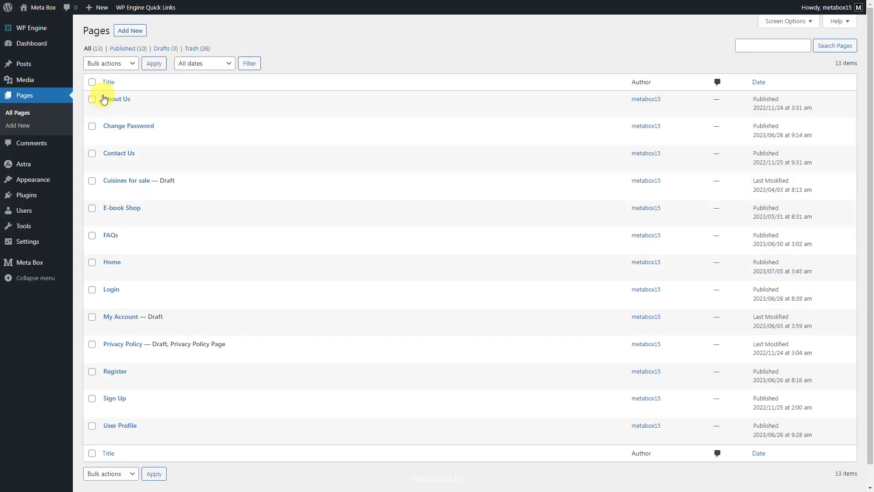
left_click(173, 246)
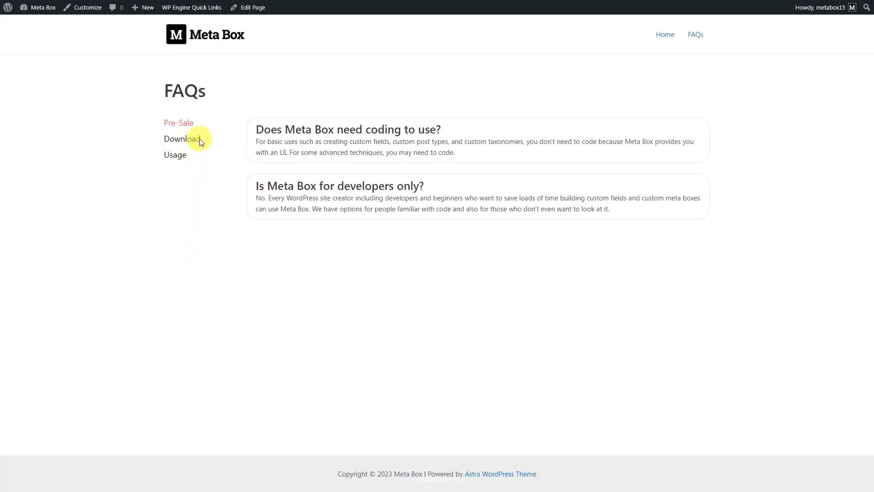
left_click(199, 139)
left_click(182, 156)
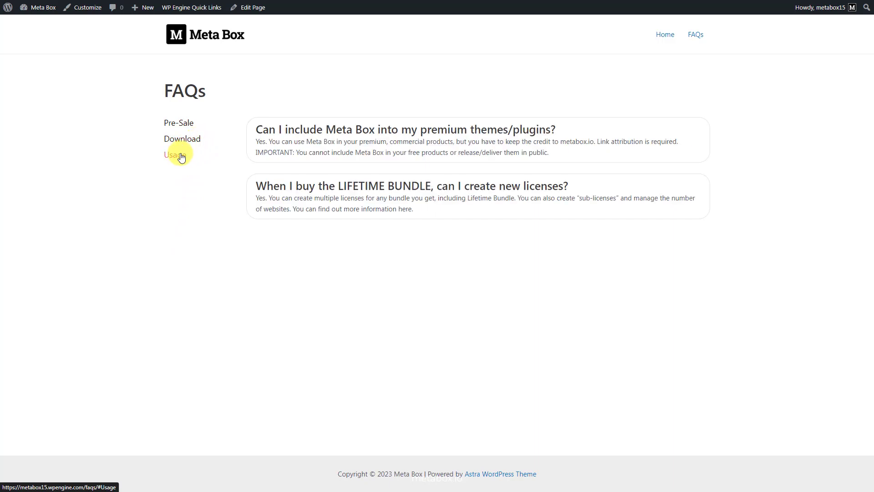
left_click(193, 142)
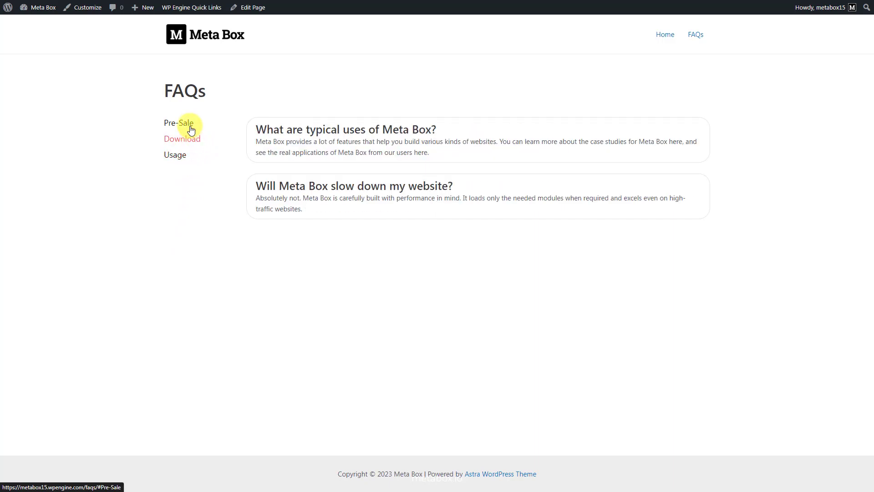
left_click(187, 125)
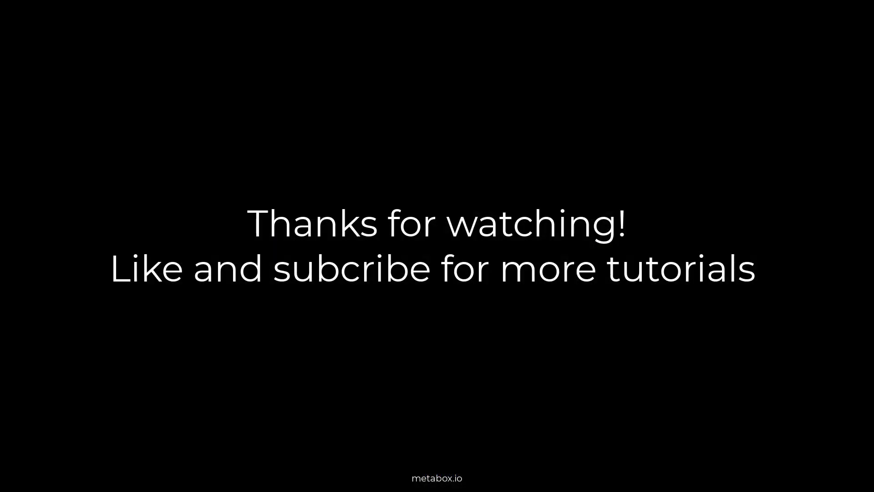